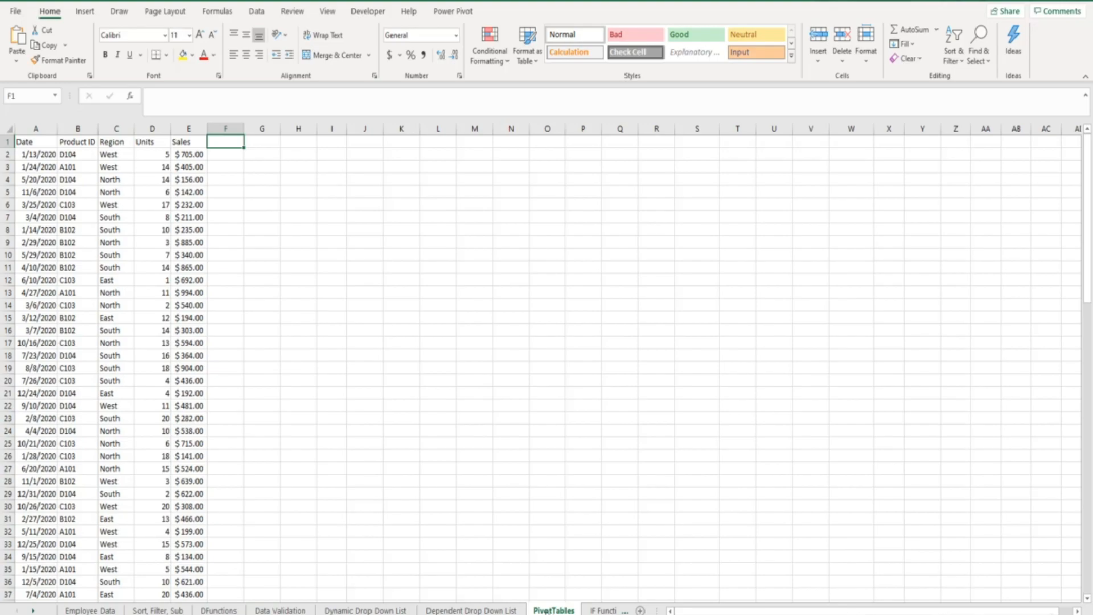
Step: Browse through the workbook's sheet tabs and view the list of all its worksheets
click(34, 610)
click(33, 611)
click(33, 611)
click(17, 611)
click(17, 611)
click(17, 611)
right_click(33, 611)
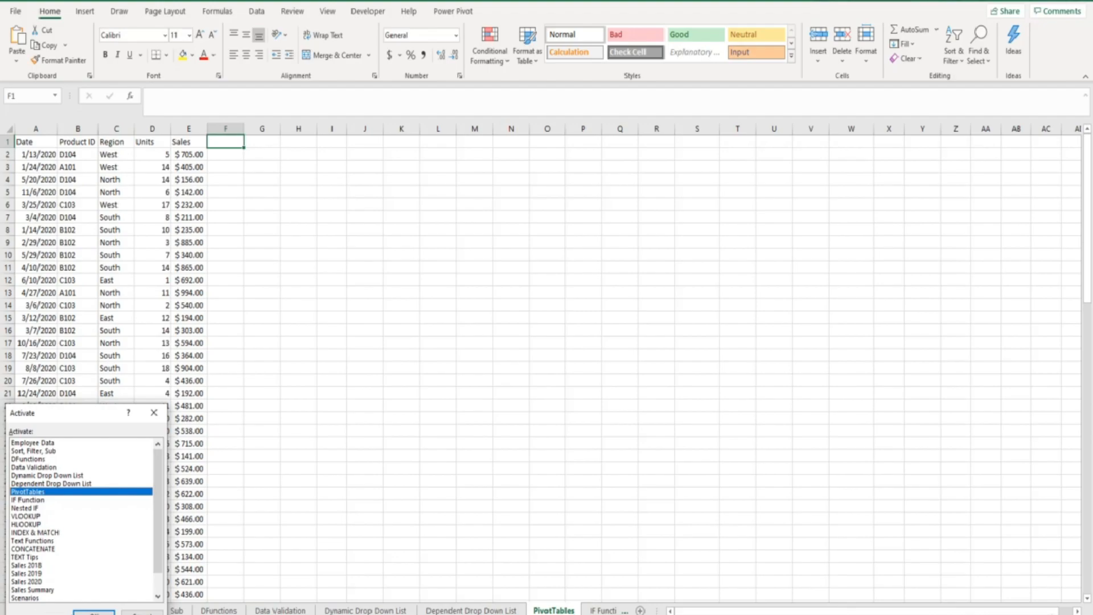
key(Escape)
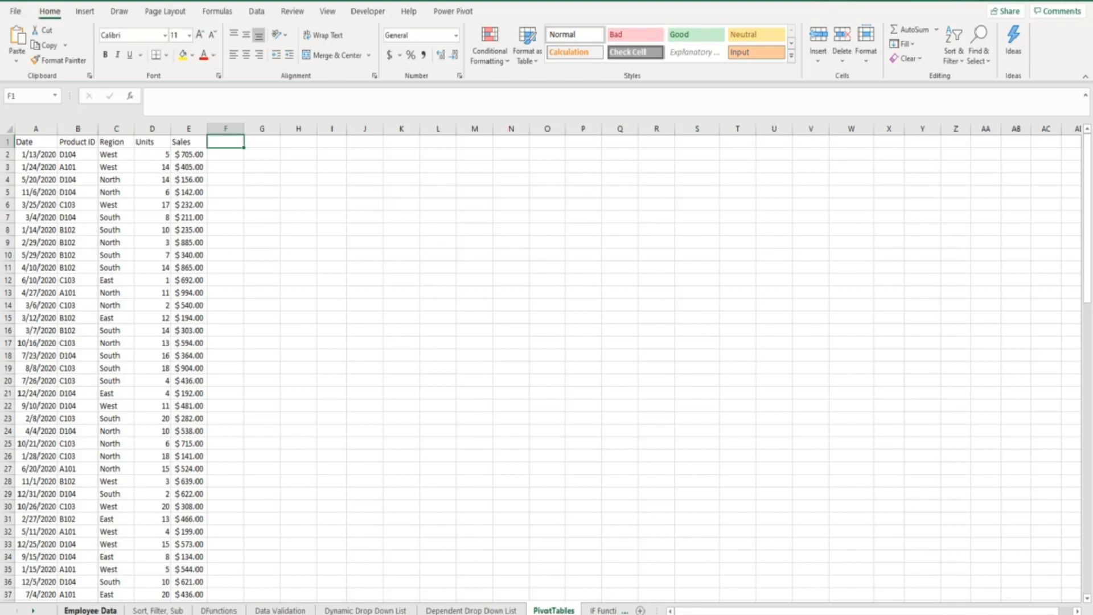
Step: Create a PivotTable from the data range A1:E100, placed on the existing worksheet at cell J2
click(85, 369)
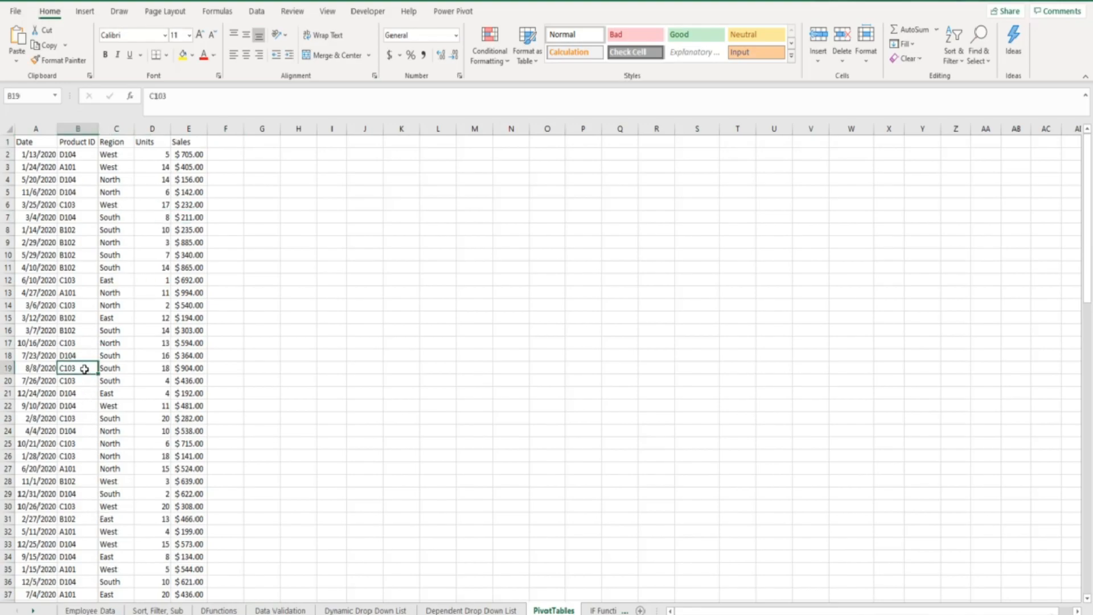
key(ctrl+a)
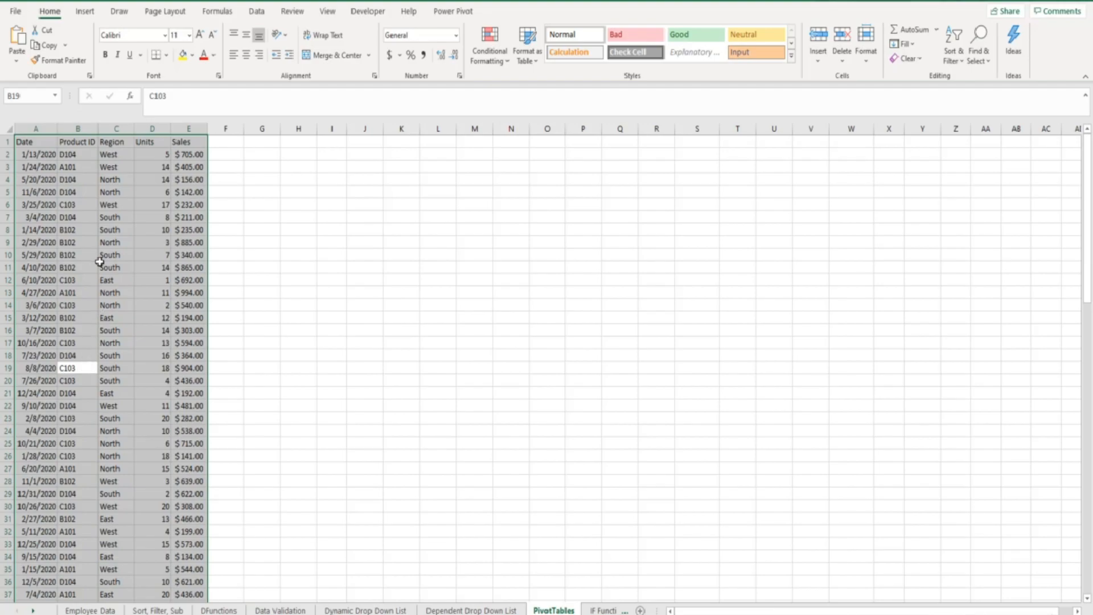
click(86, 12)
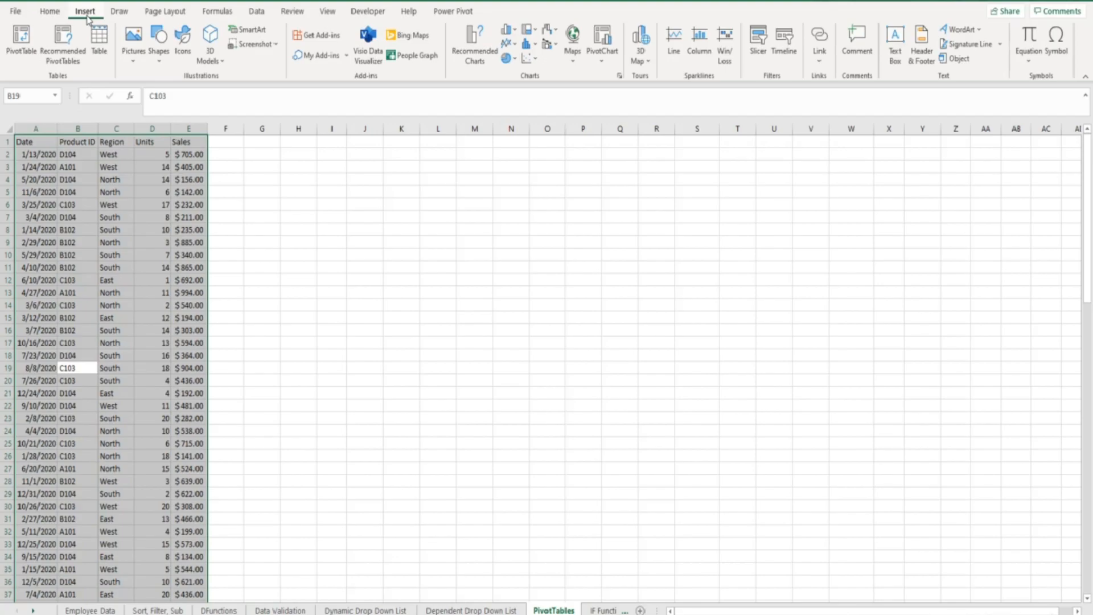
click(21, 43)
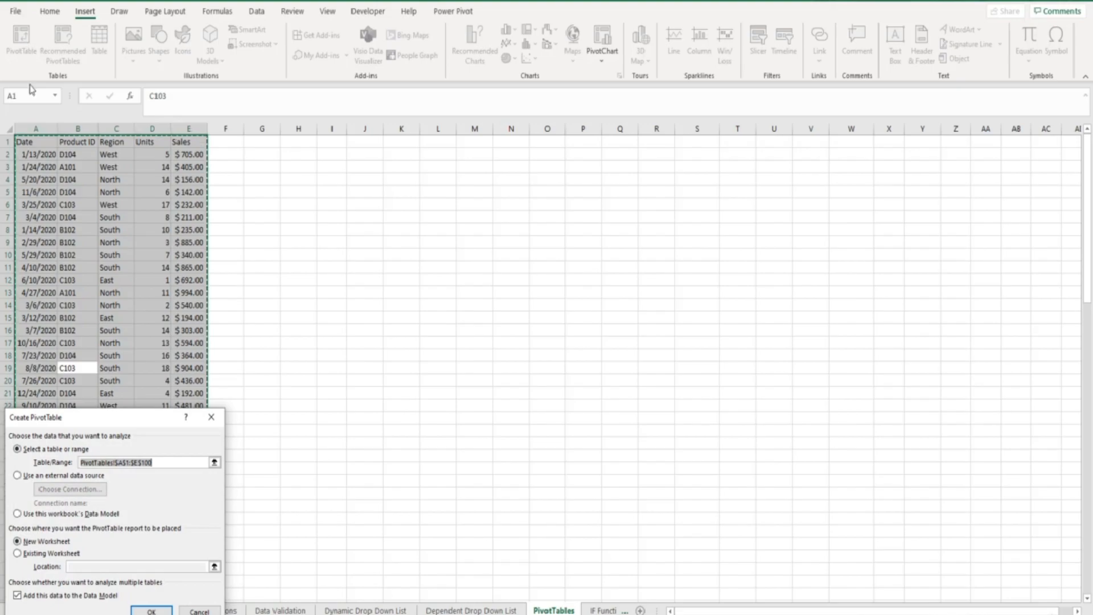
drag(78, 426, 336, 192)
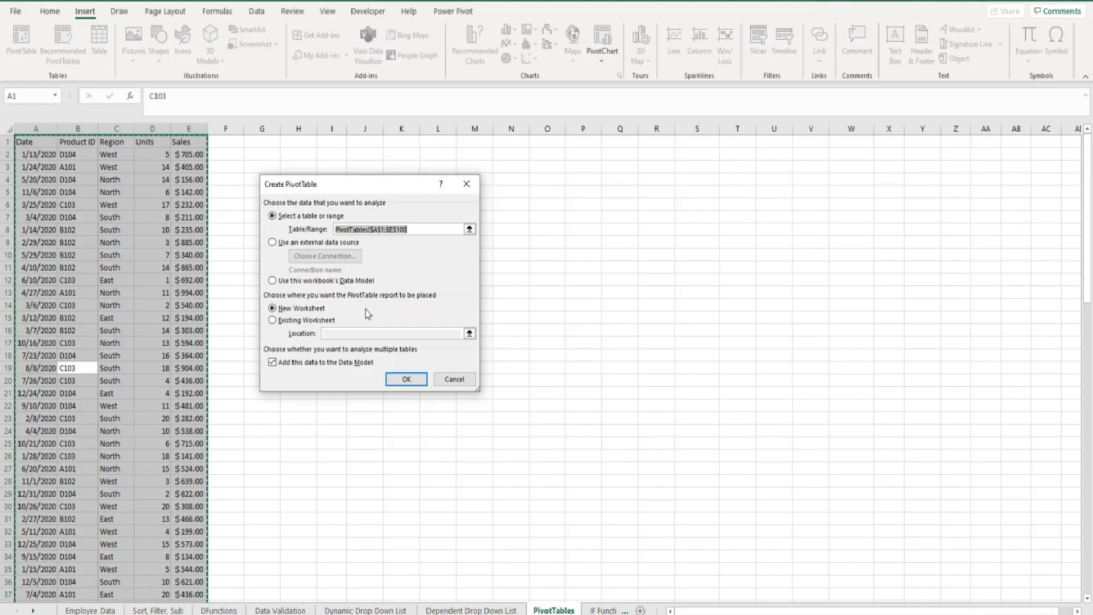
click(272, 320)
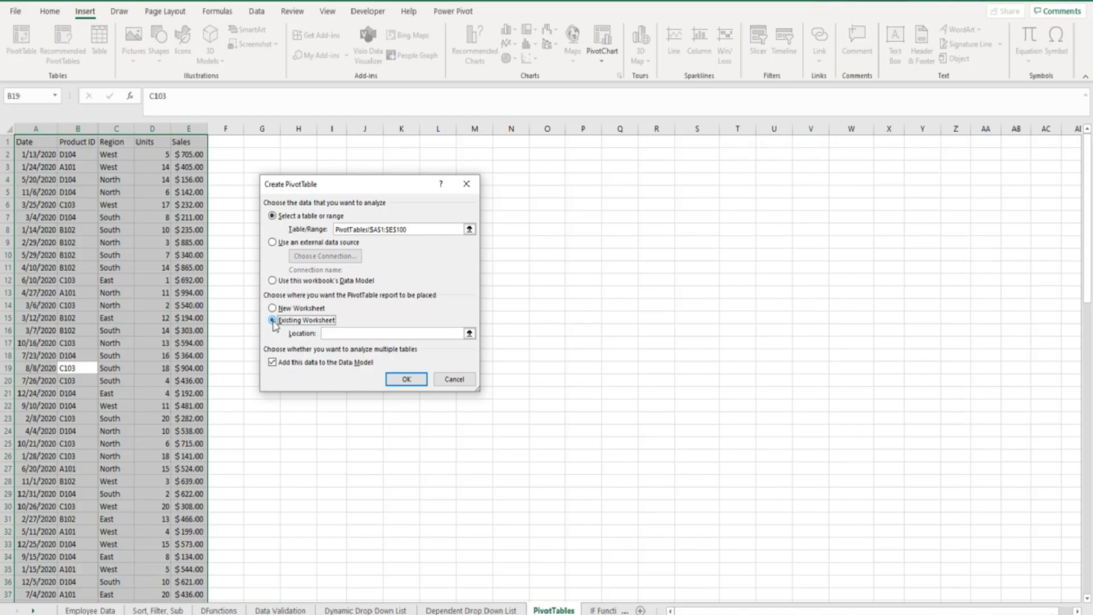
click(328, 334)
click(359, 155)
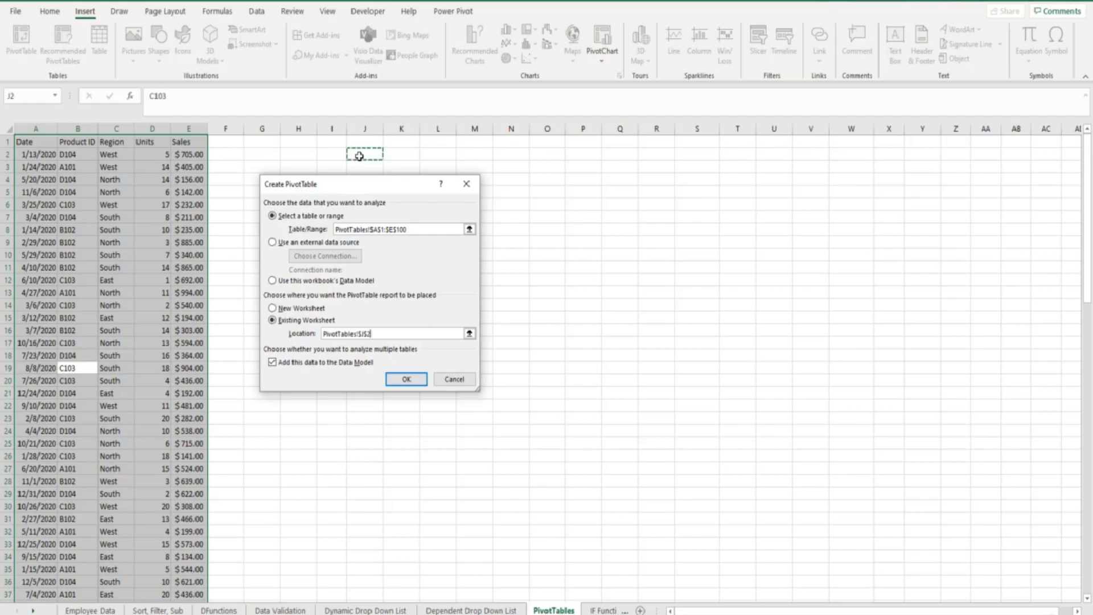
click(404, 377)
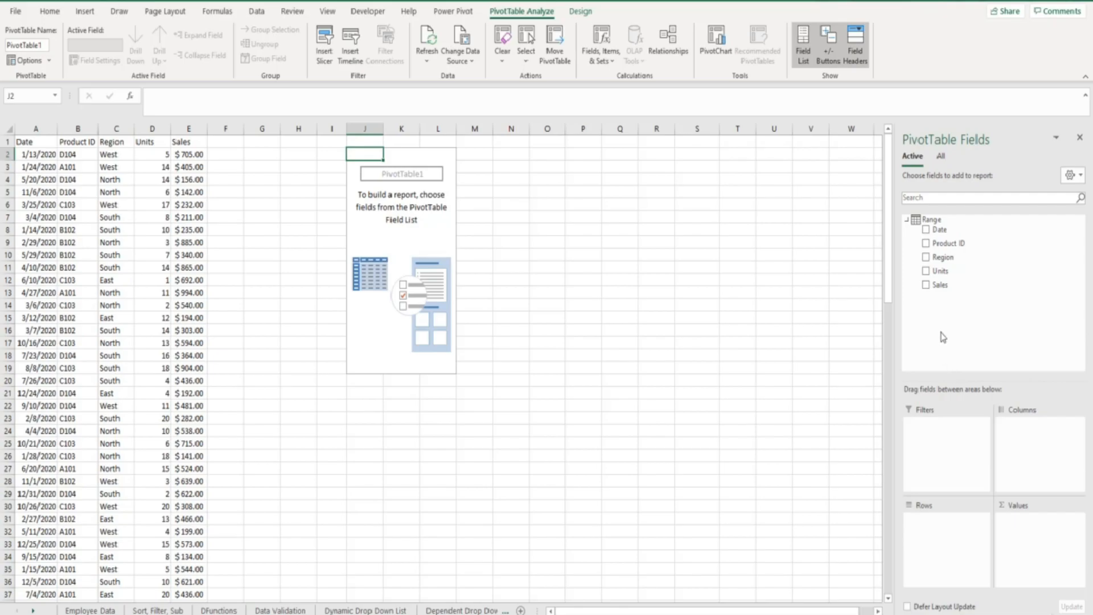
Step: Try the PivotTable with Sales as values and Product ID as rows, and clear both fields again
click(927, 286)
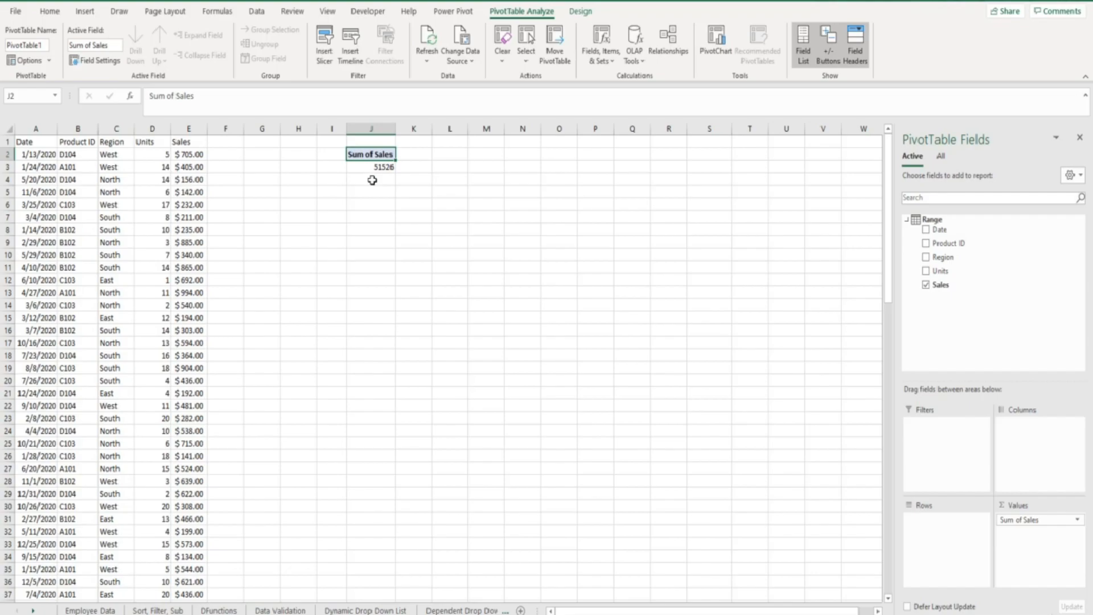
click(352, 171)
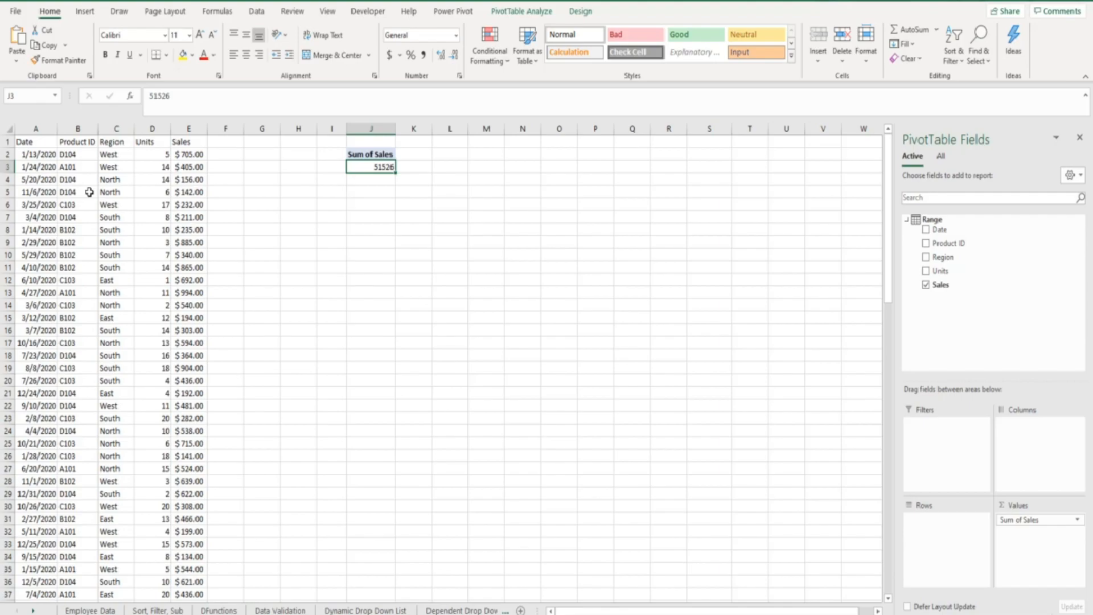
click(927, 245)
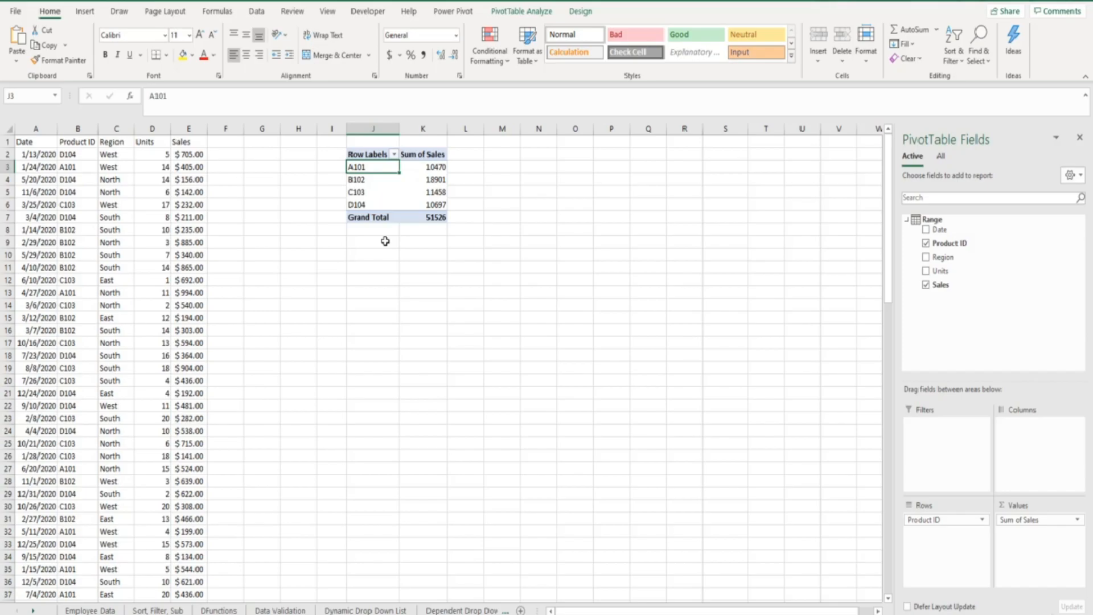
key(Up)
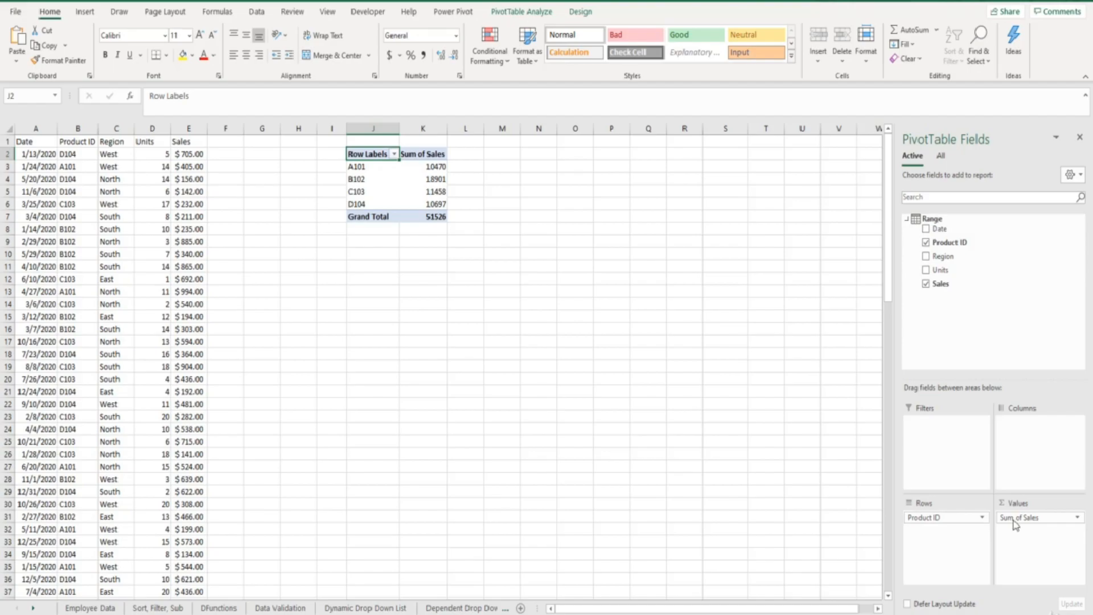
click(926, 283)
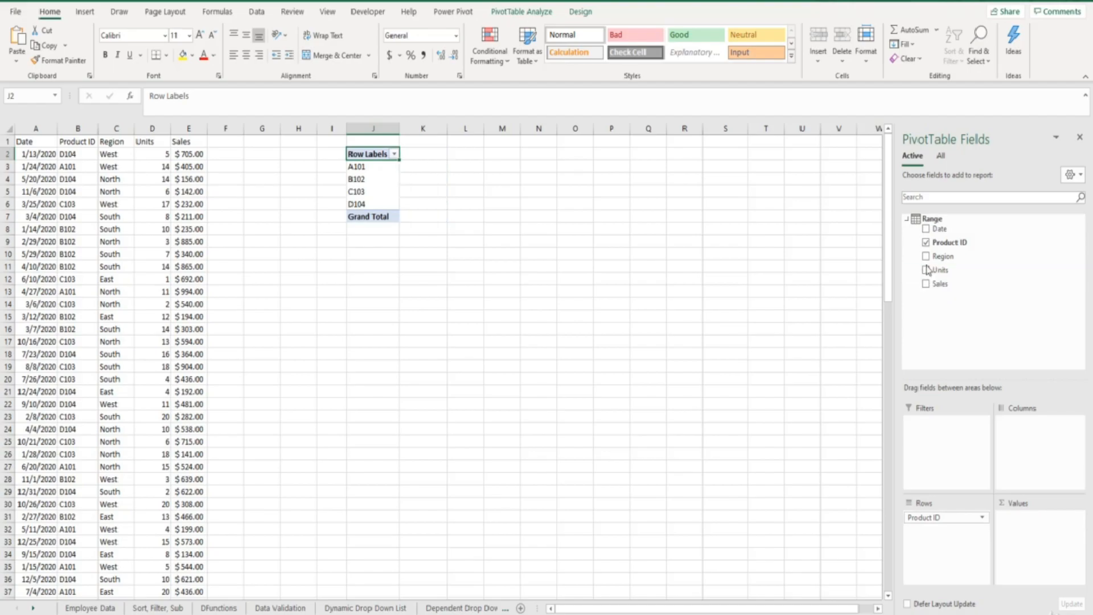
click(926, 243)
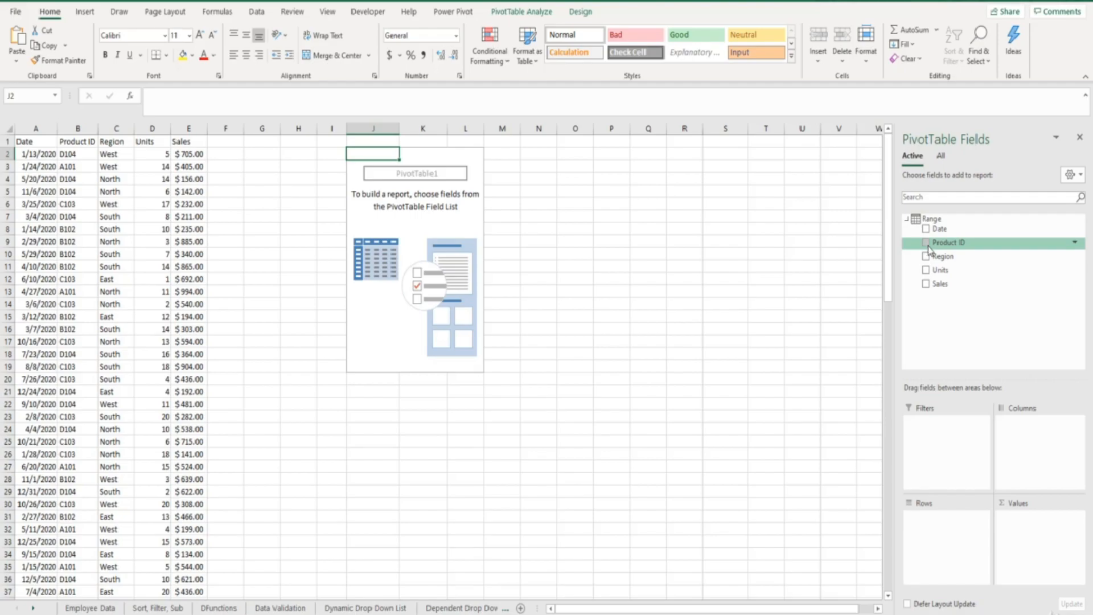
Step: Count the records per product by placing Product ID in both the Values and Rows areas of the PivotTable
drag(928, 246, 1017, 531)
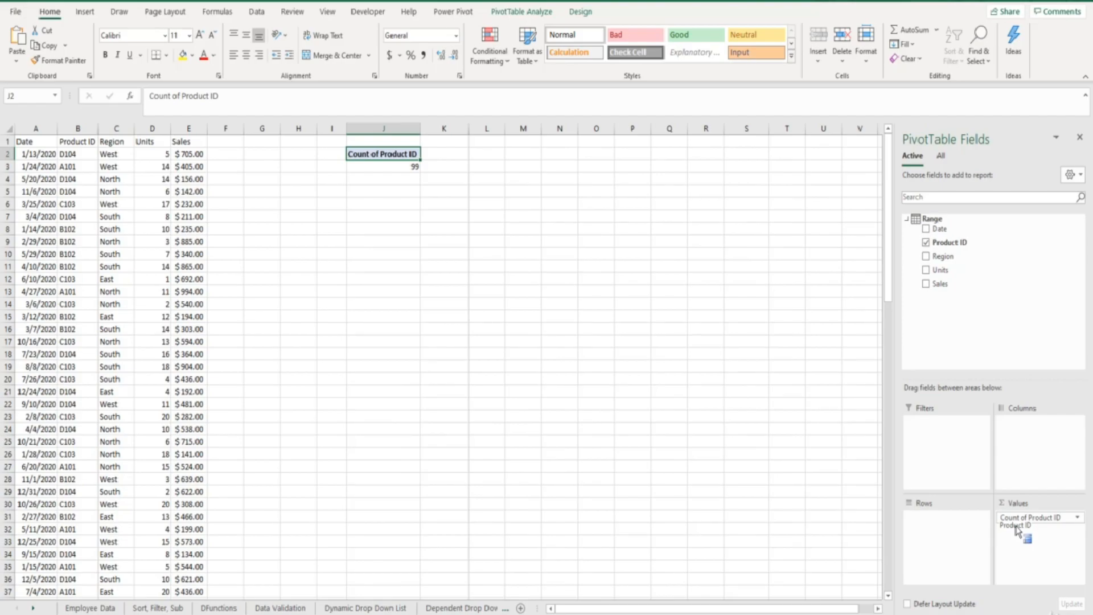
drag(1016, 528, 1017, 529)
drag(950, 244, 954, 527)
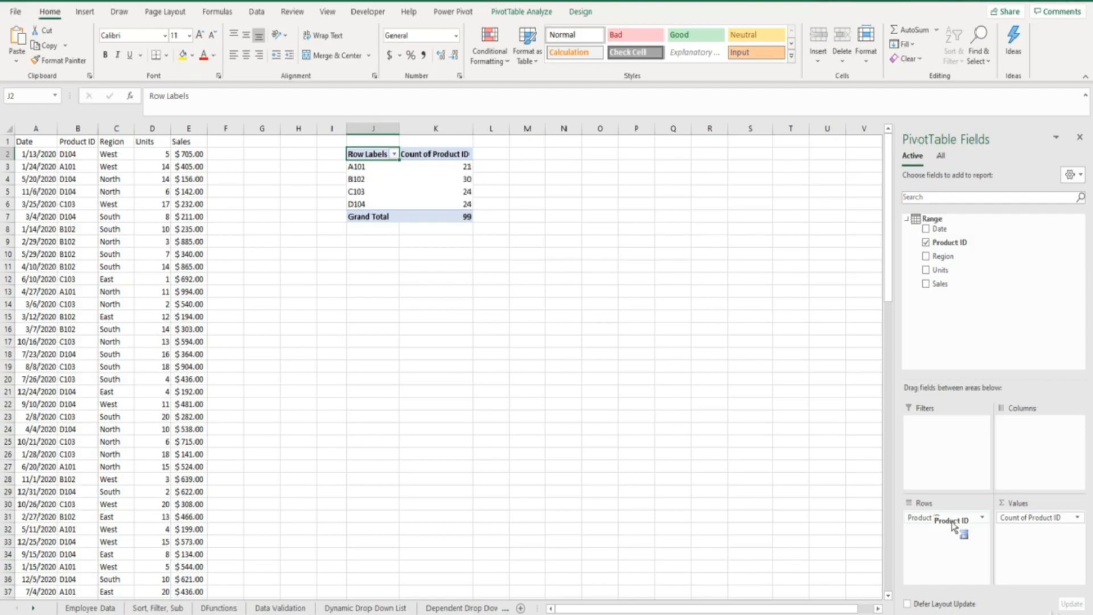
Step: Replace the Product ID count in the PivotTable's Values area with the Sales field
drag(953, 525, 969, 320)
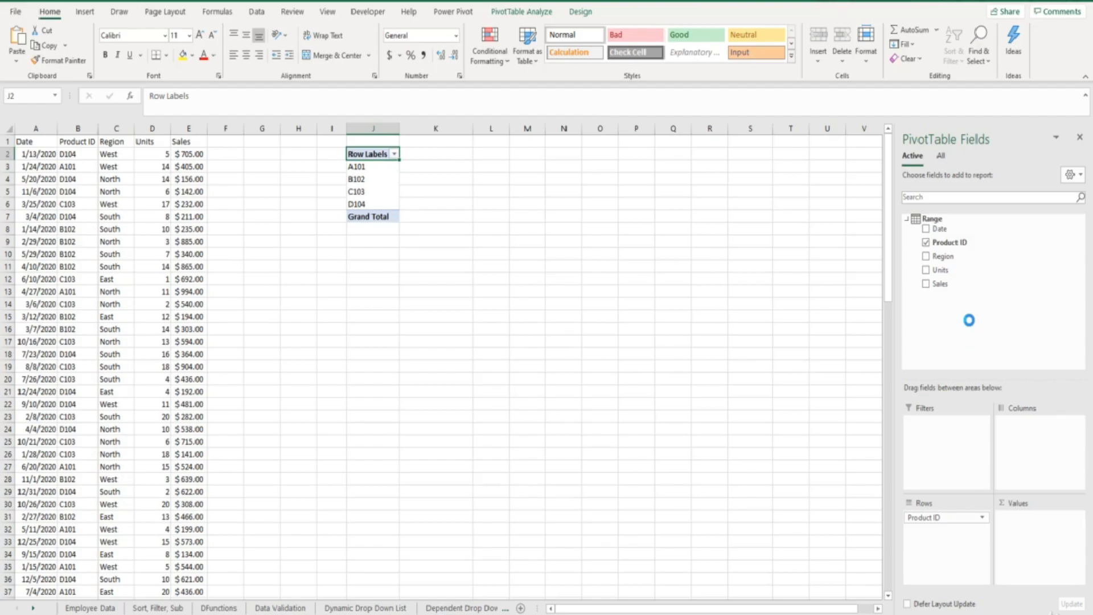
drag(941, 283, 1015, 523)
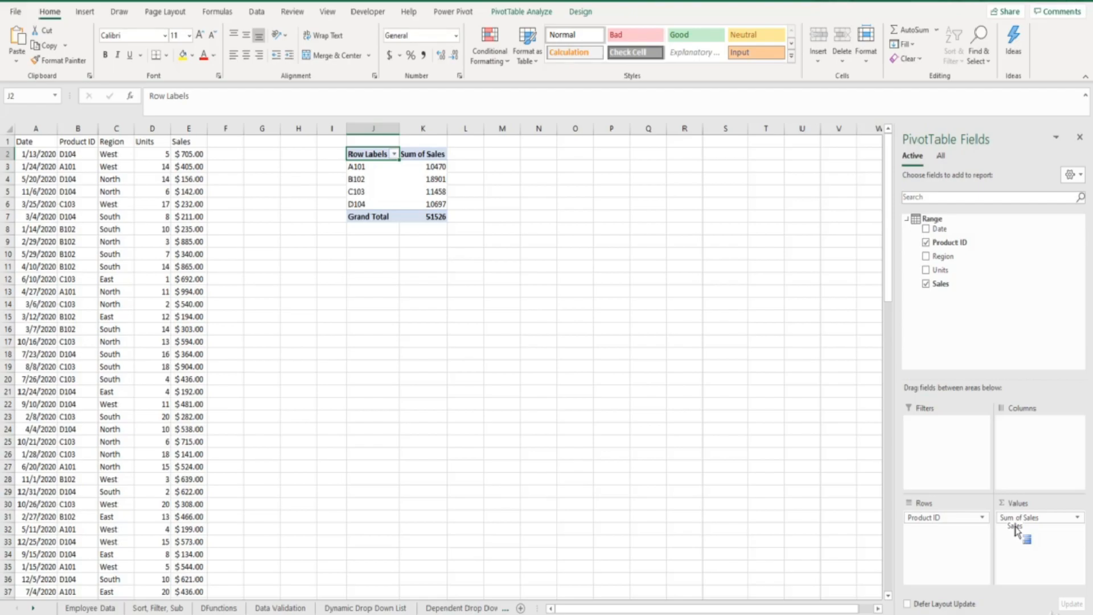
drag(1015, 531, 1017, 533)
Step: Set the number format of the PivotTable's Sum of Sales field to Currency
drag(422, 167, 419, 204)
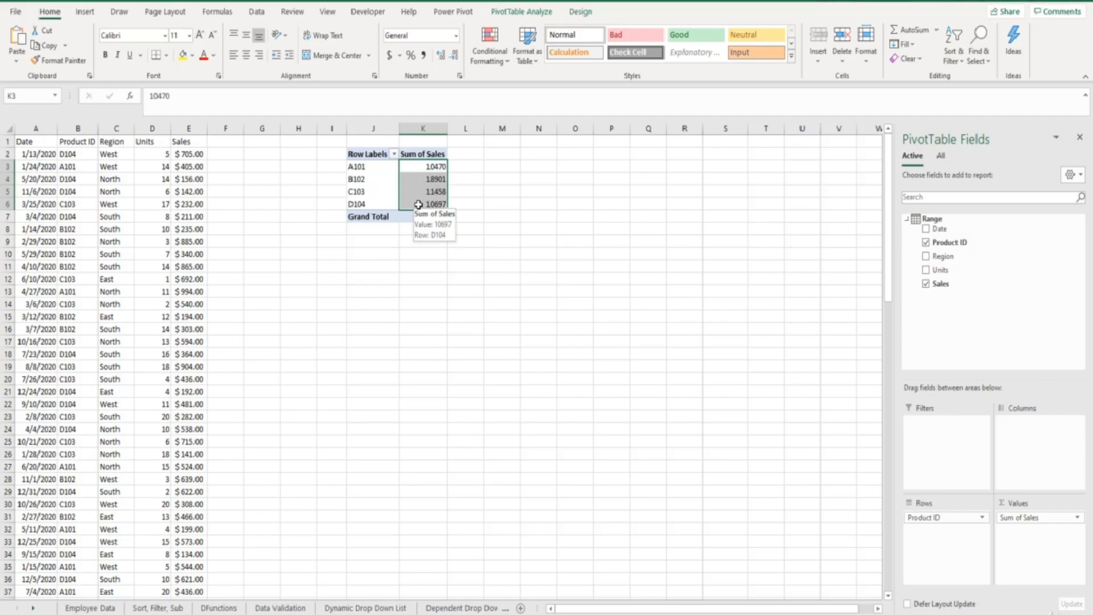
click(1021, 519)
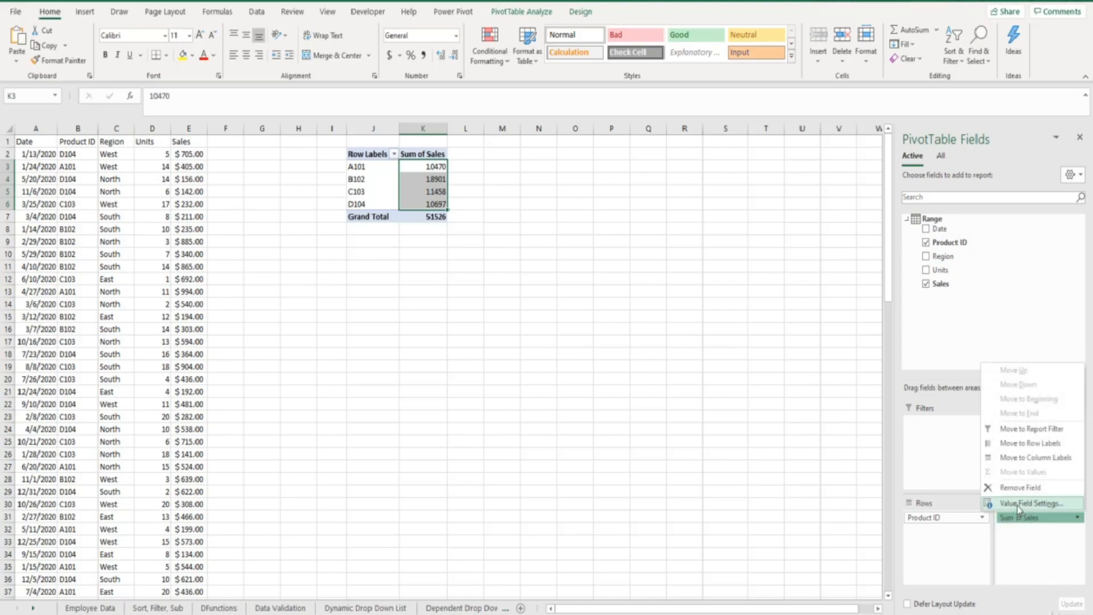
click(1019, 504)
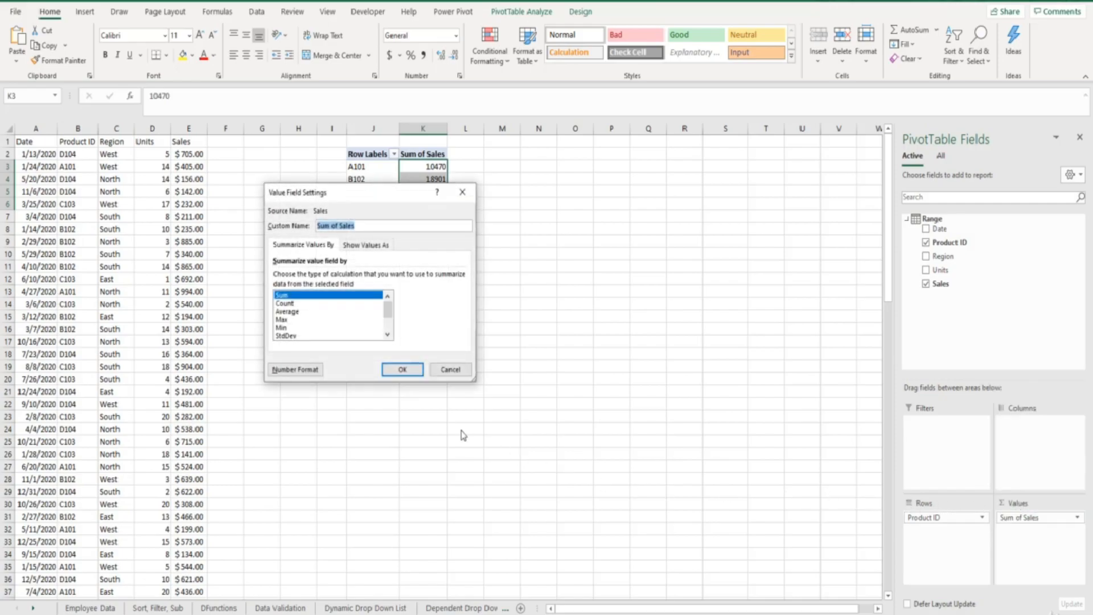
click(316, 374)
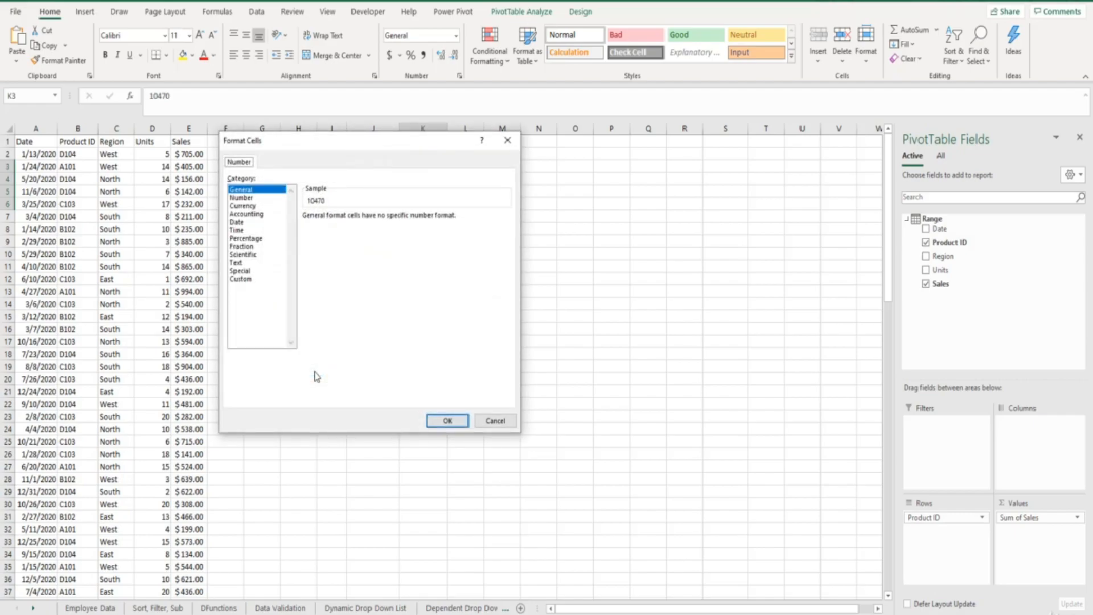
click(249, 207)
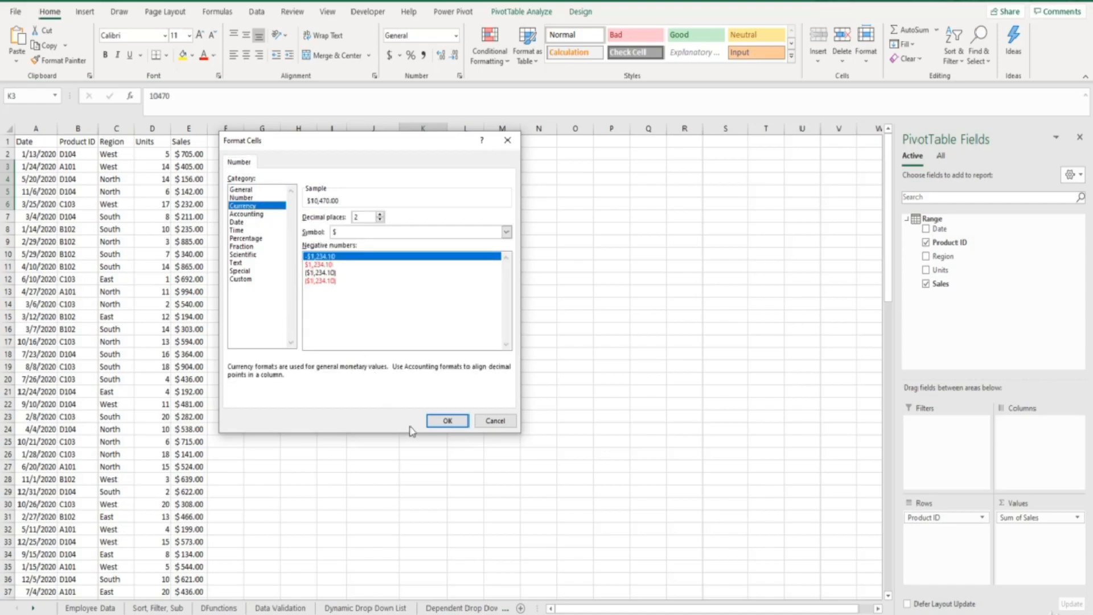
click(447, 421)
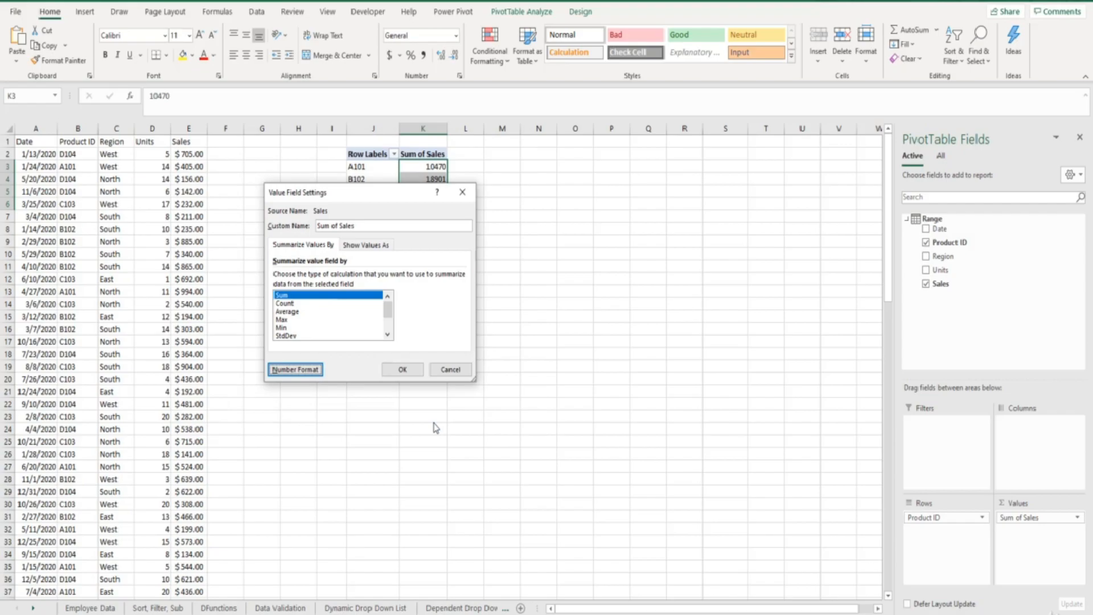
click(404, 371)
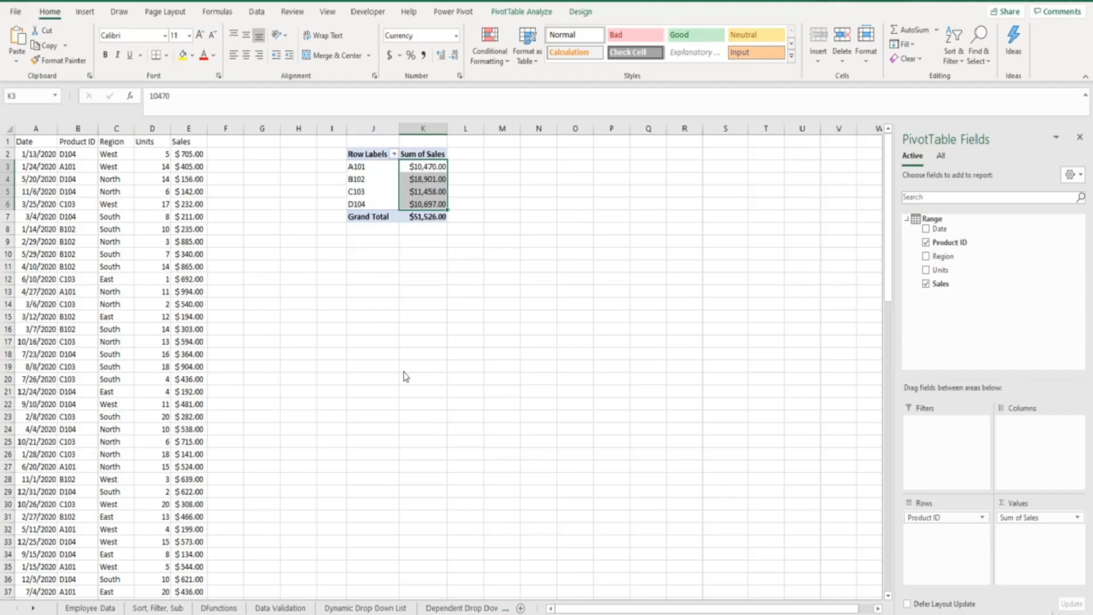
Step: Try summarizing the PivotTable's Sales field by Average, and undo the change
click(1023, 520)
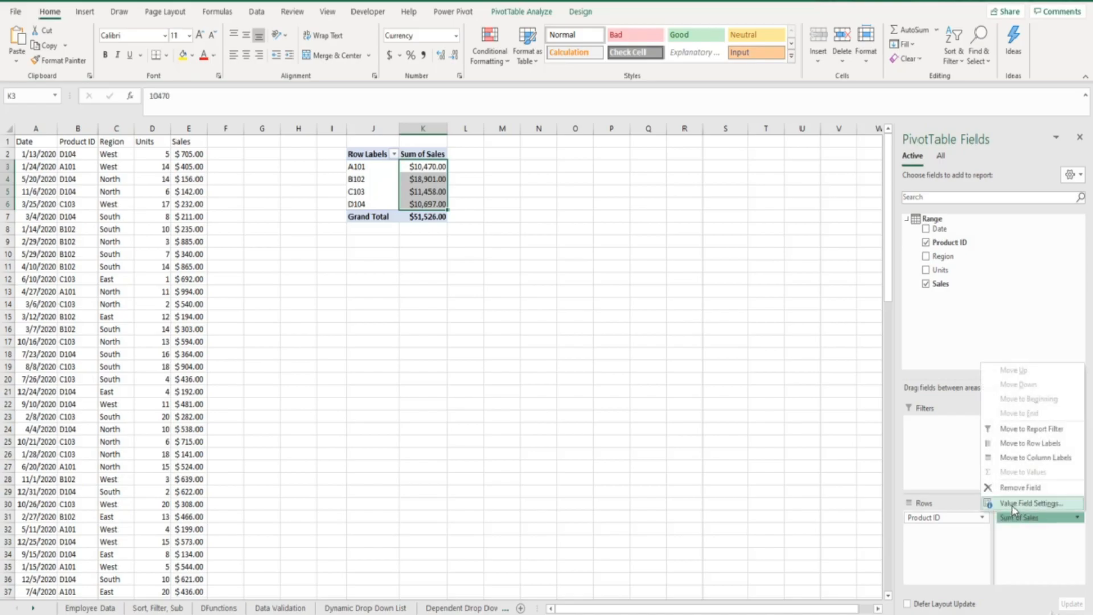
click(1012, 505)
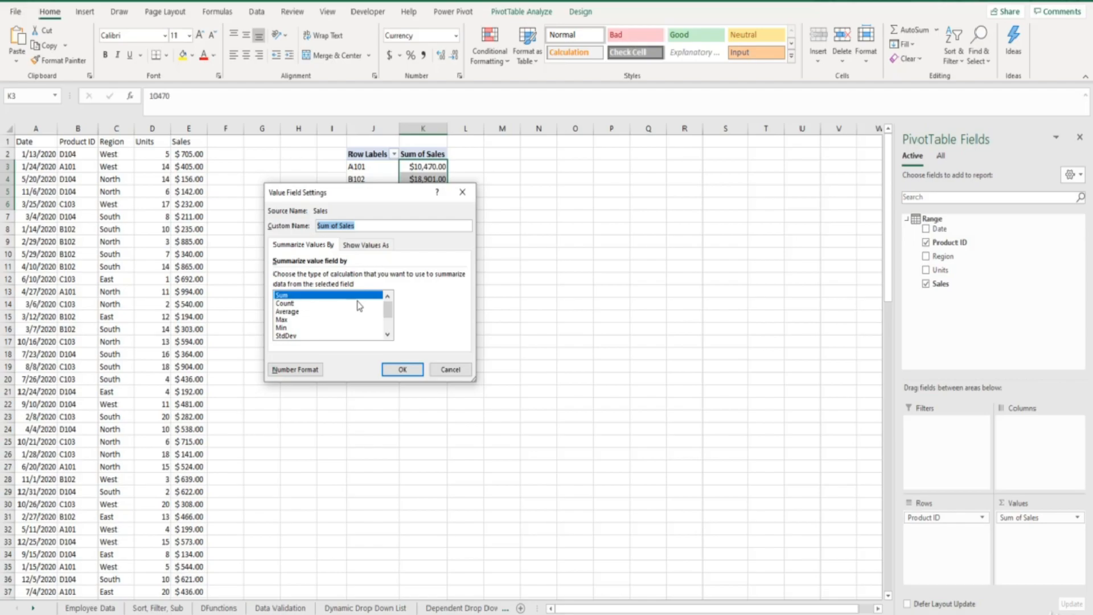
click(299, 312)
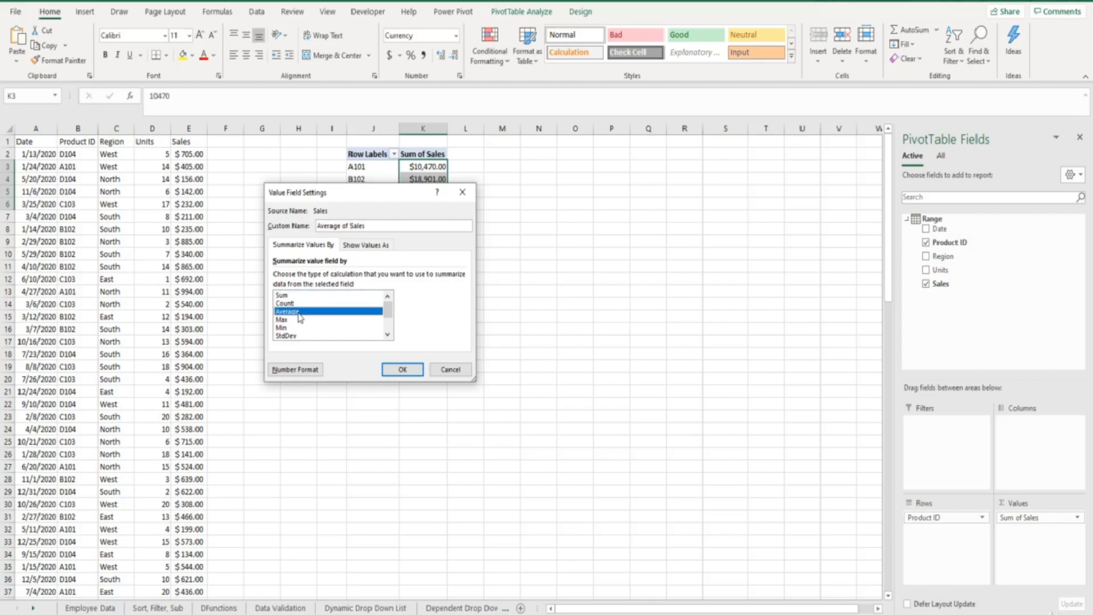
click(402, 369)
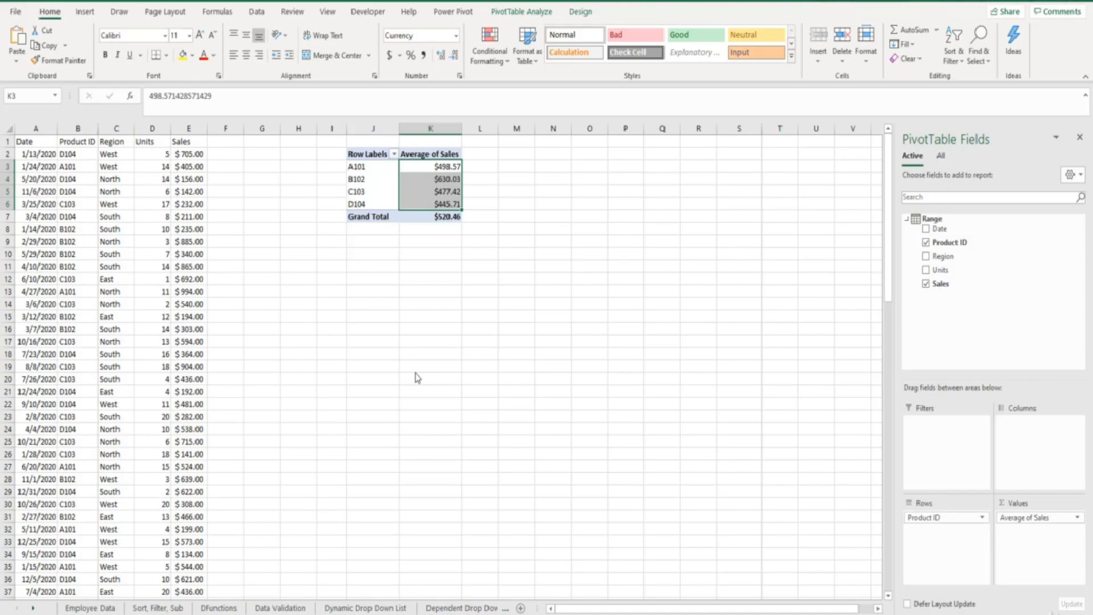
key(ctrl+z)
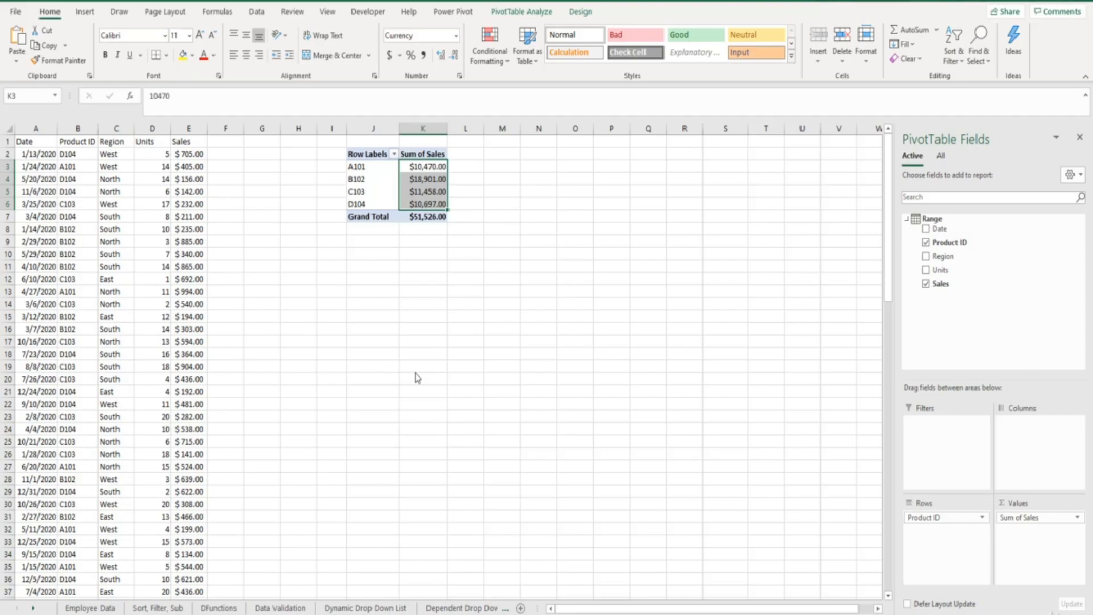
Step: Add the Units field to the PivotTable's Values area below Sum of Sales
click(155, 128)
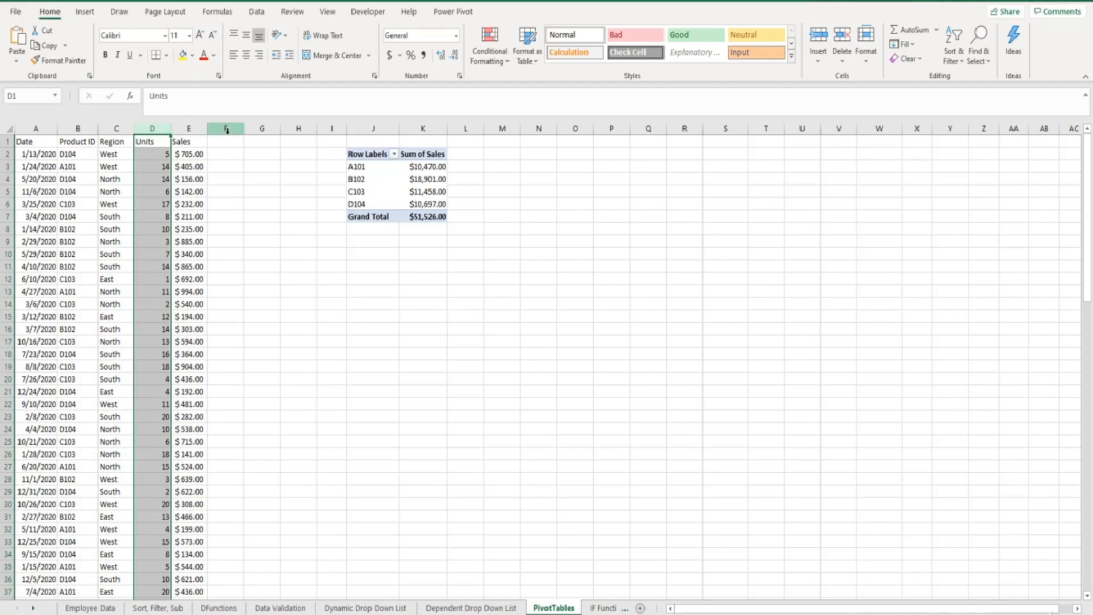
click(371, 166)
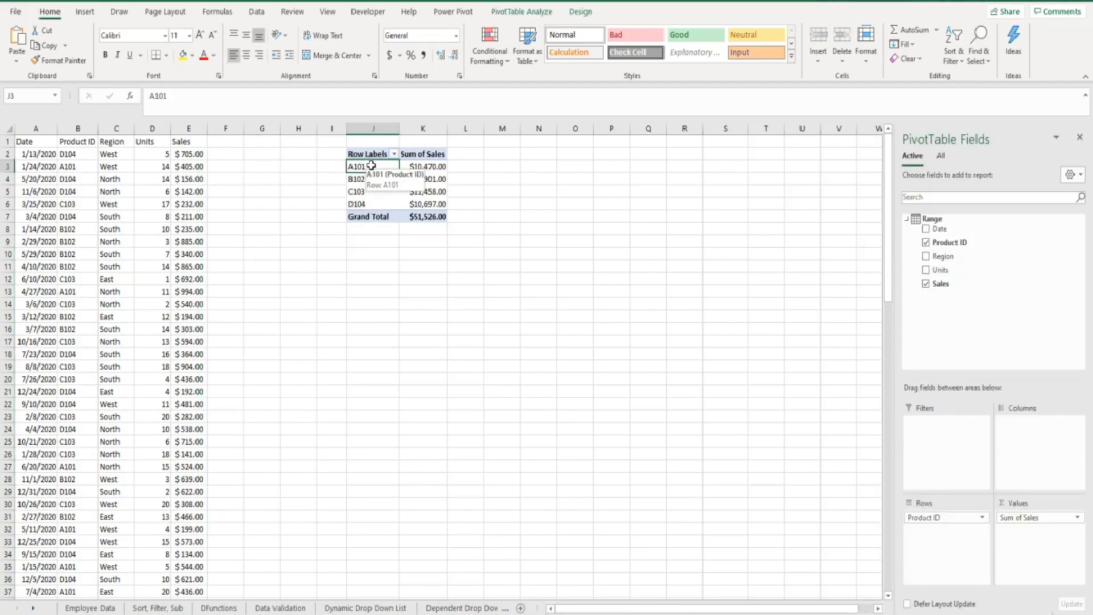
drag(950, 272, 1032, 538)
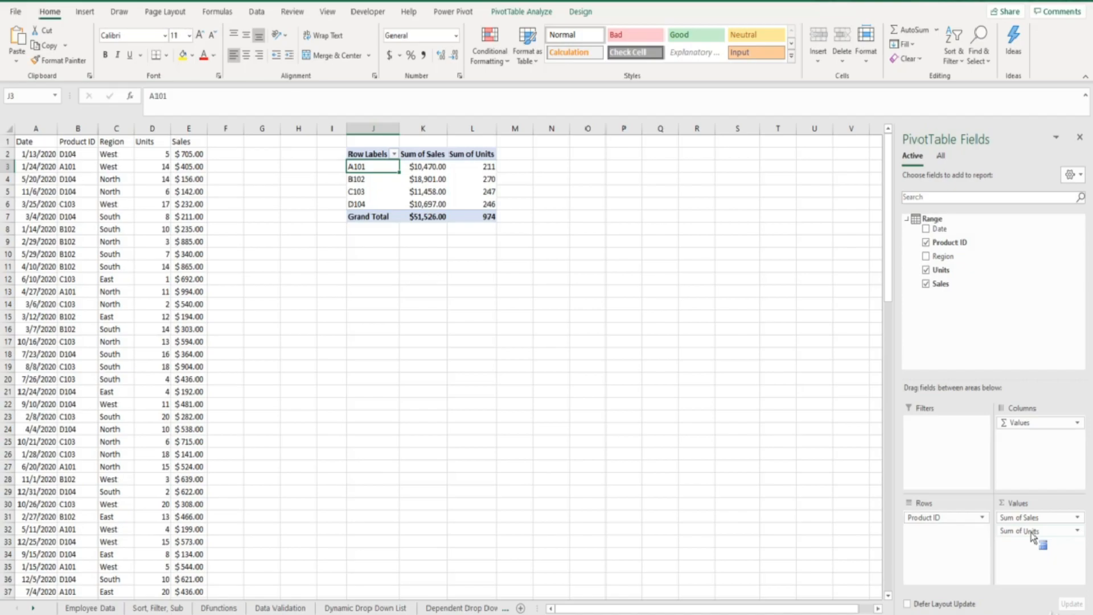
Step: Show the PivotTable's Sum of Units values as % of Grand Total
drag(1032, 536, 1033, 537)
click(1032, 531)
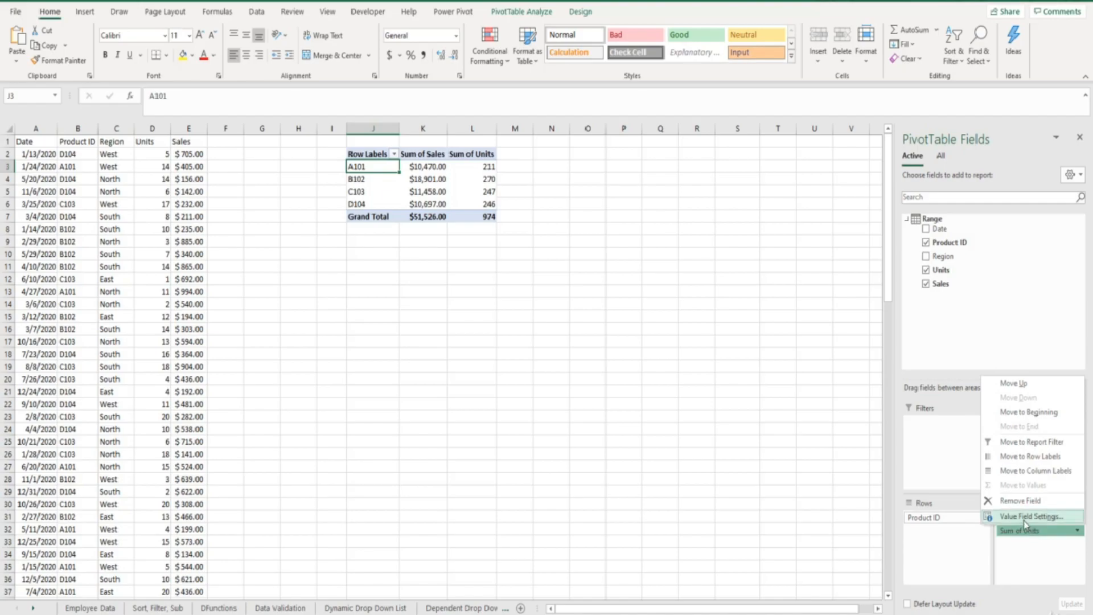
click(1024, 517)
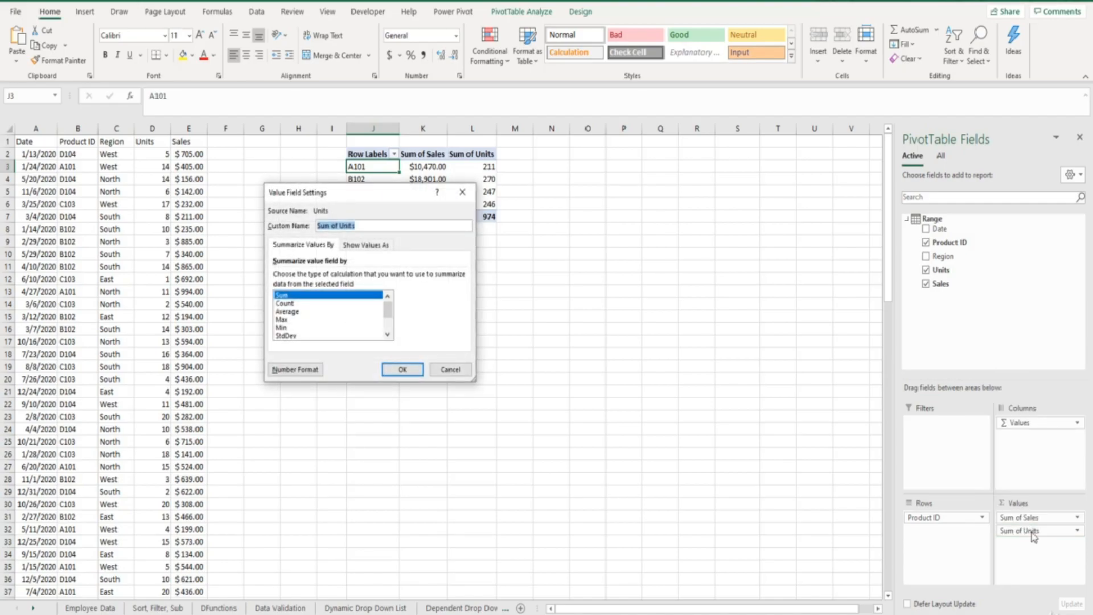
click(375, 246)
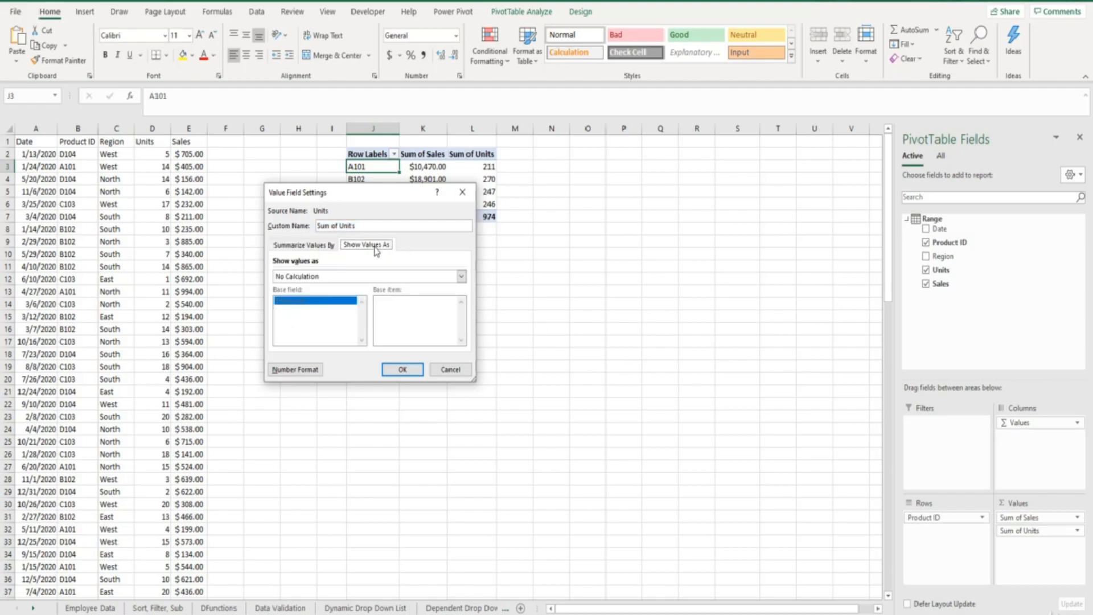
click(461, 277)
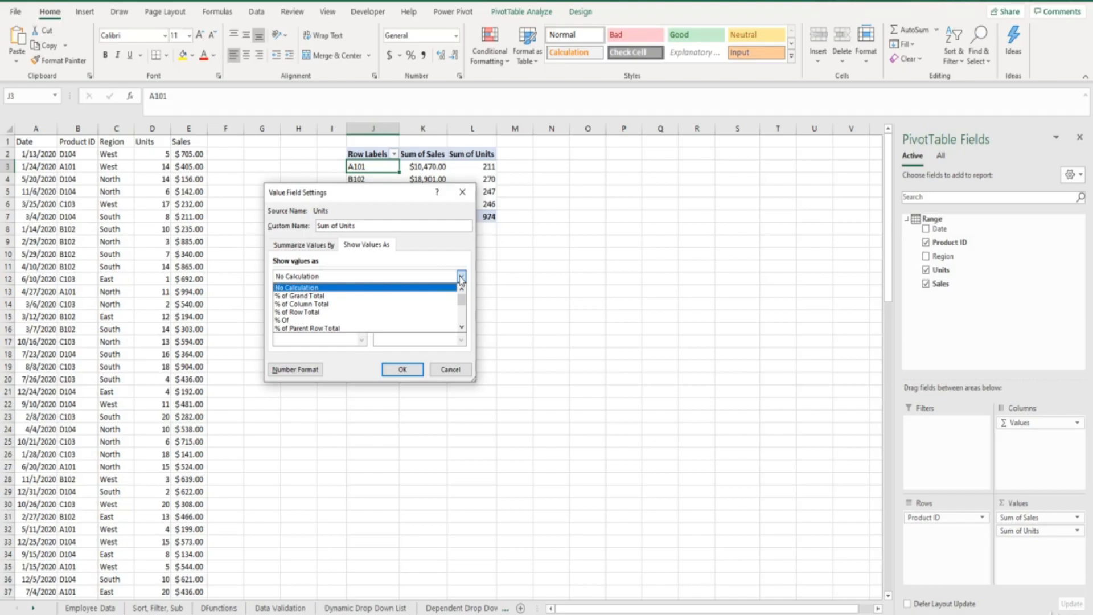
click(313, 296)
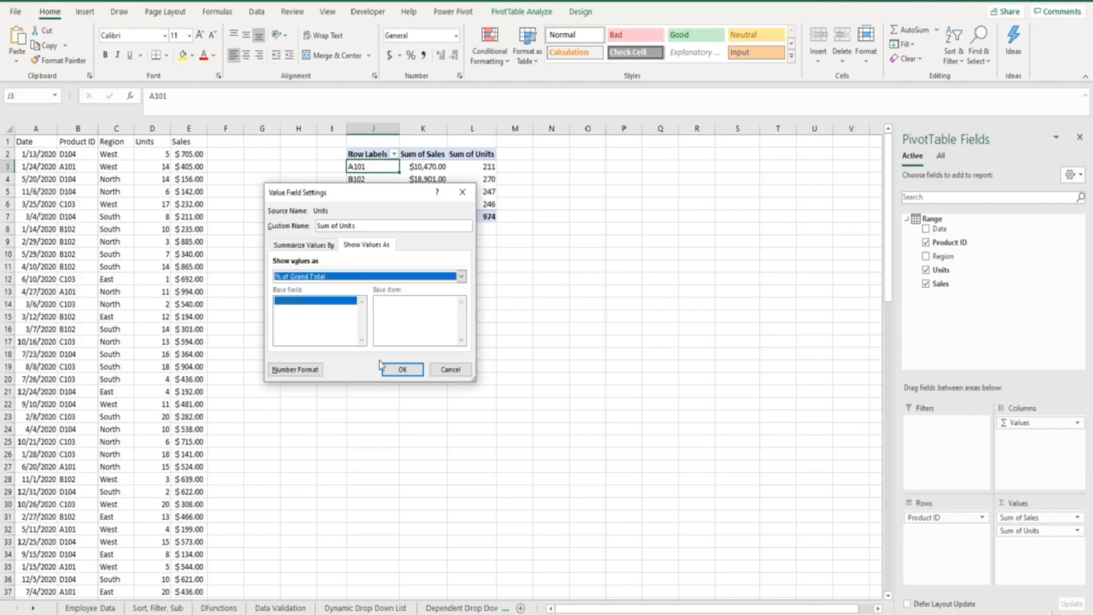
click(401, 370)
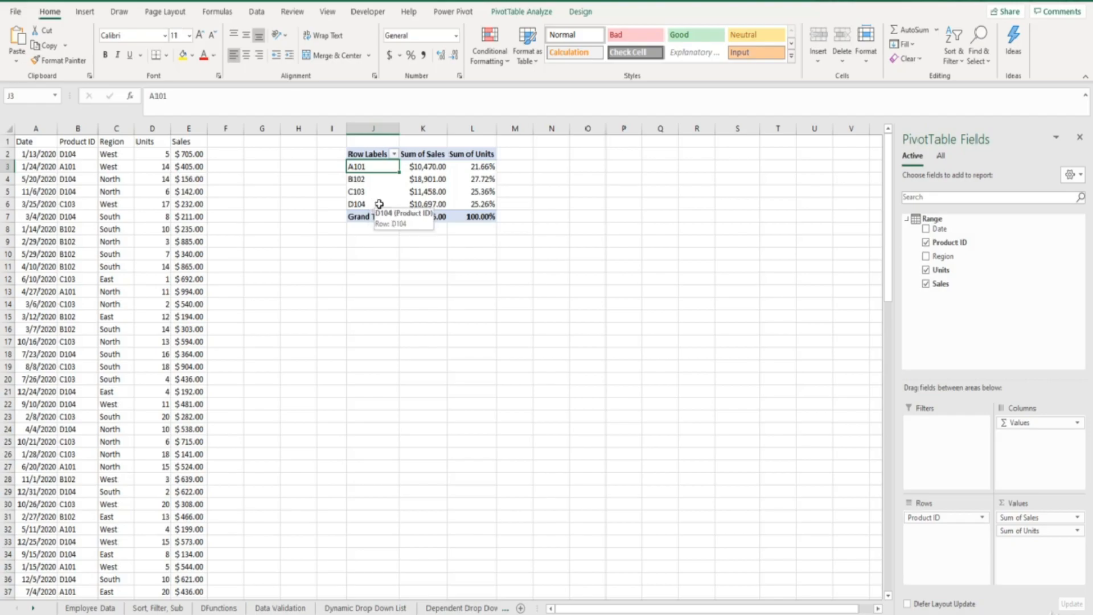
Step: Sort the PivotTable's product rows by Sum of Sales in descending order
drag(424, 166, 426, 202)
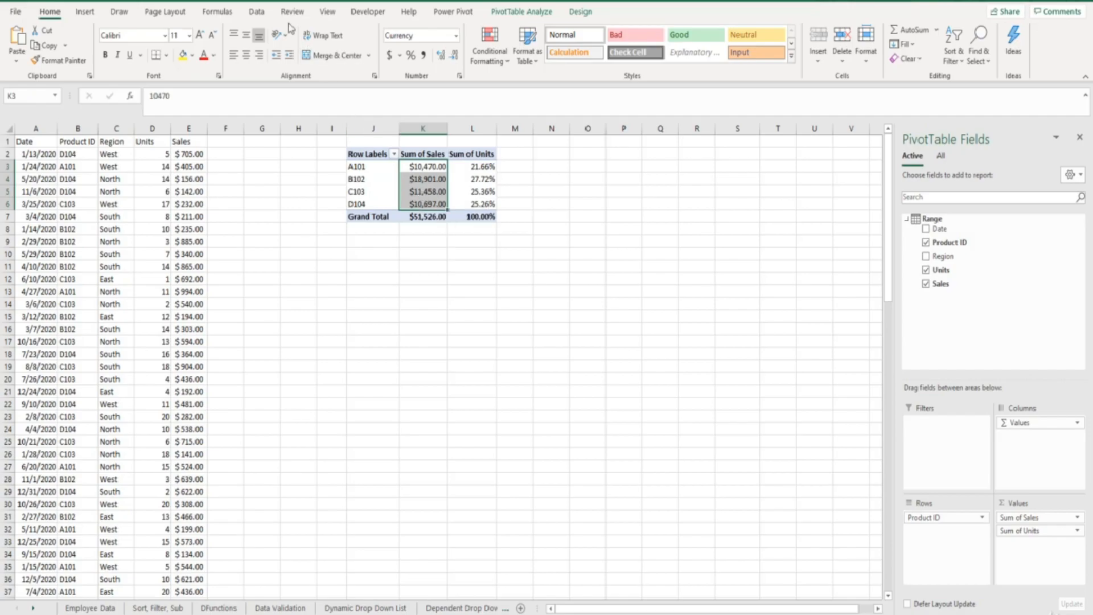
click(264, 12)
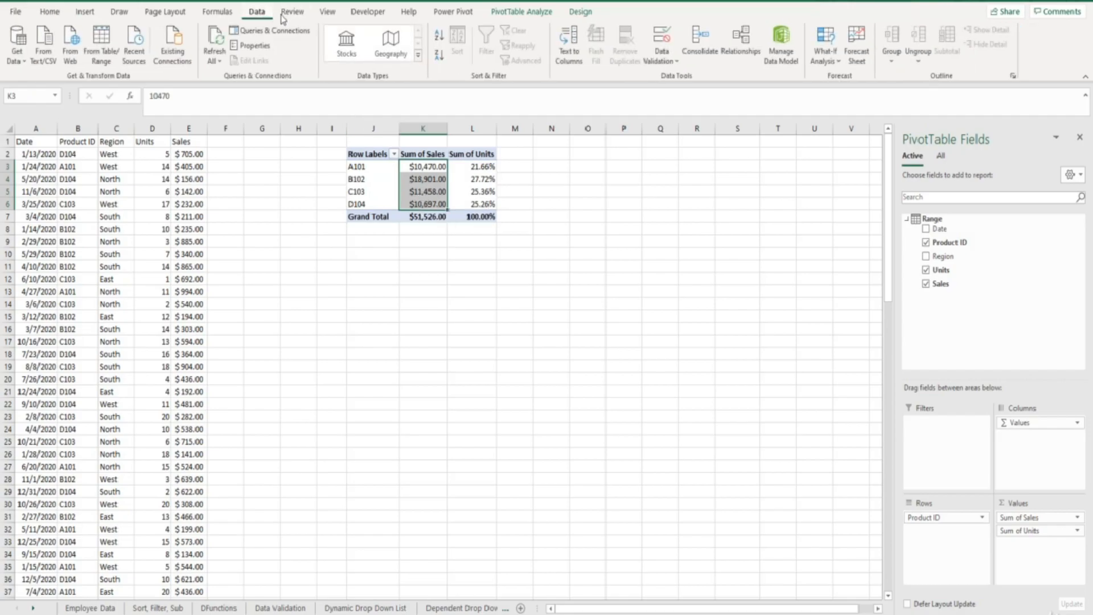
click(440, 55)
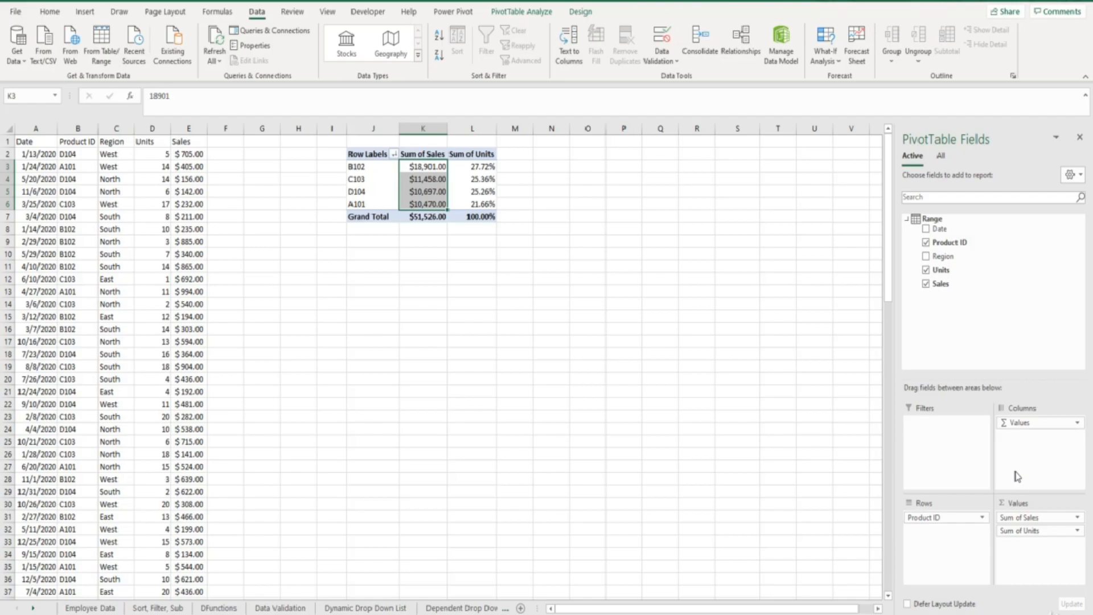
Step: Add the Date field to the PivotTable as month columns and remove the Units field
click(358, 151)
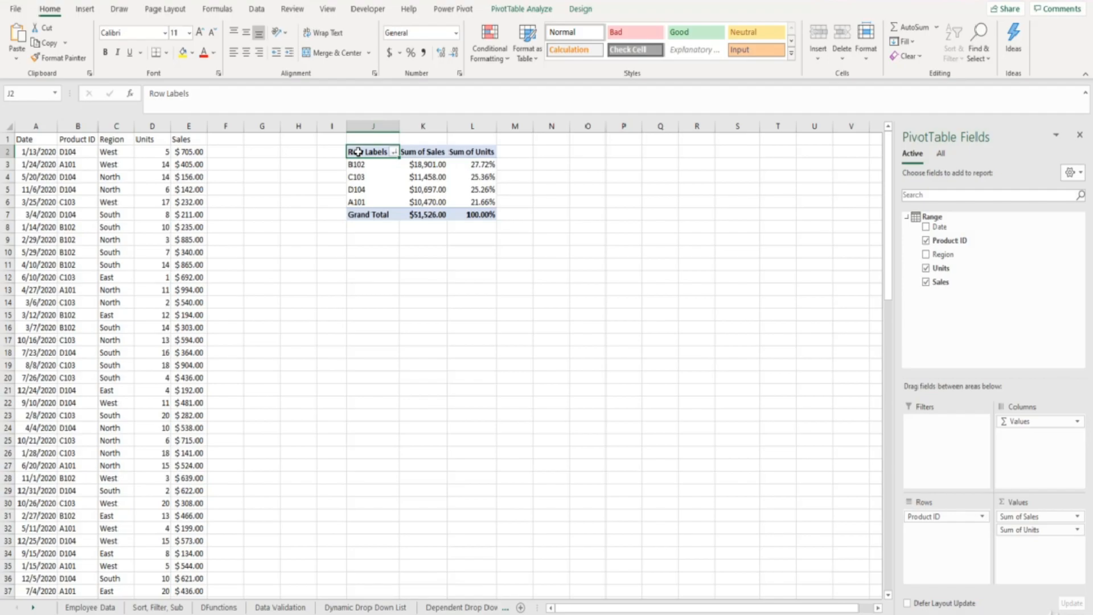
click(927, 229)
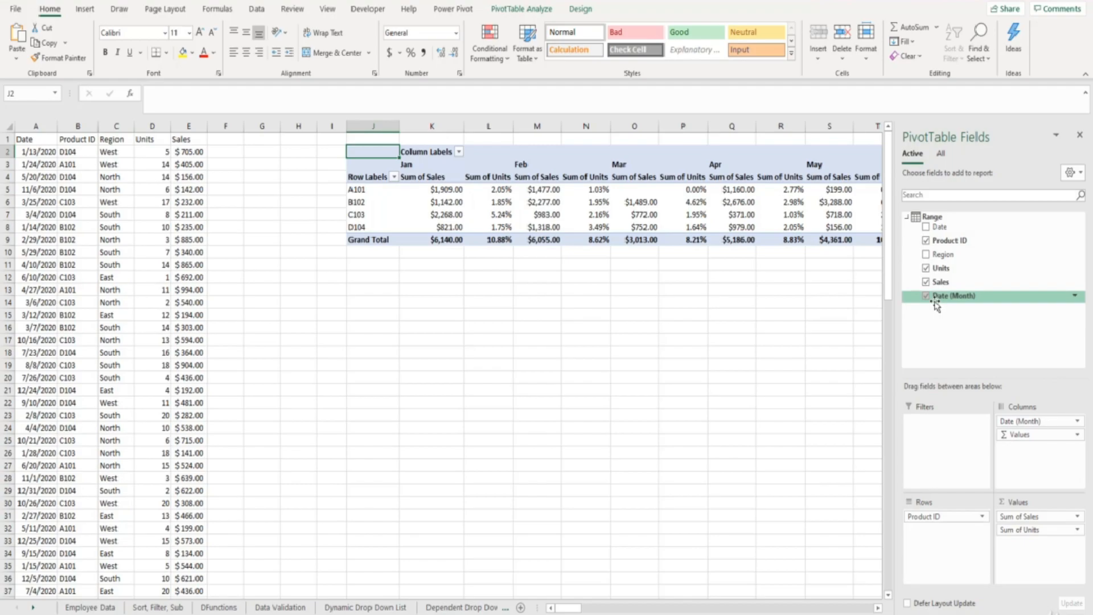
click(926, 269)
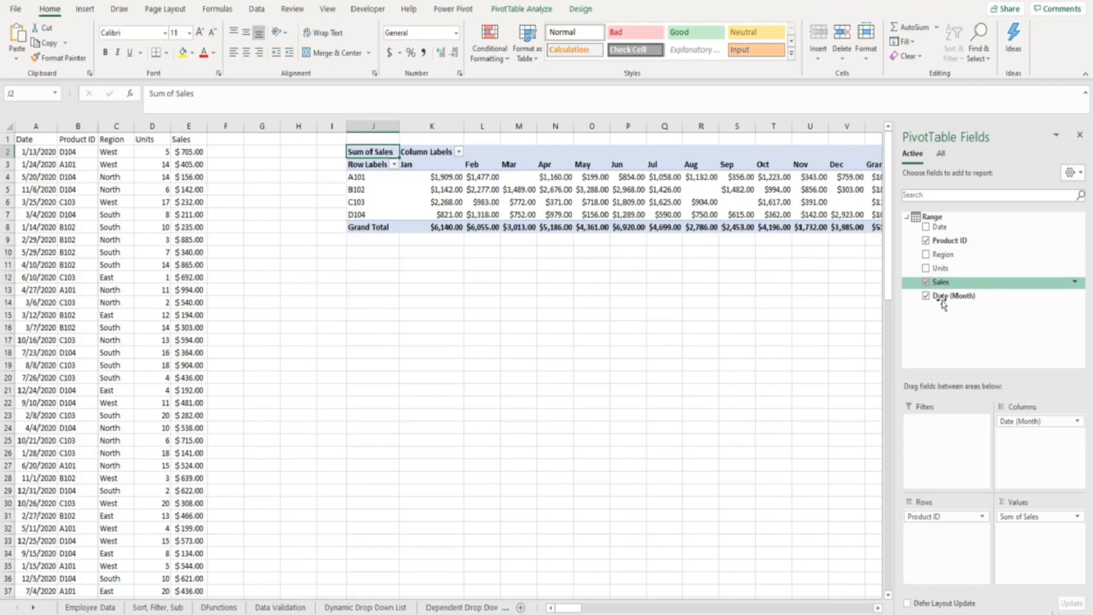
Step: Move Date (Month) to the PivotTable's Rows area and Product ID to its Columns area
mouse_move(1033, 425)
mouse_down()
mouse_move(957, 525)
mouse_move(937, 522)
mouse_up()
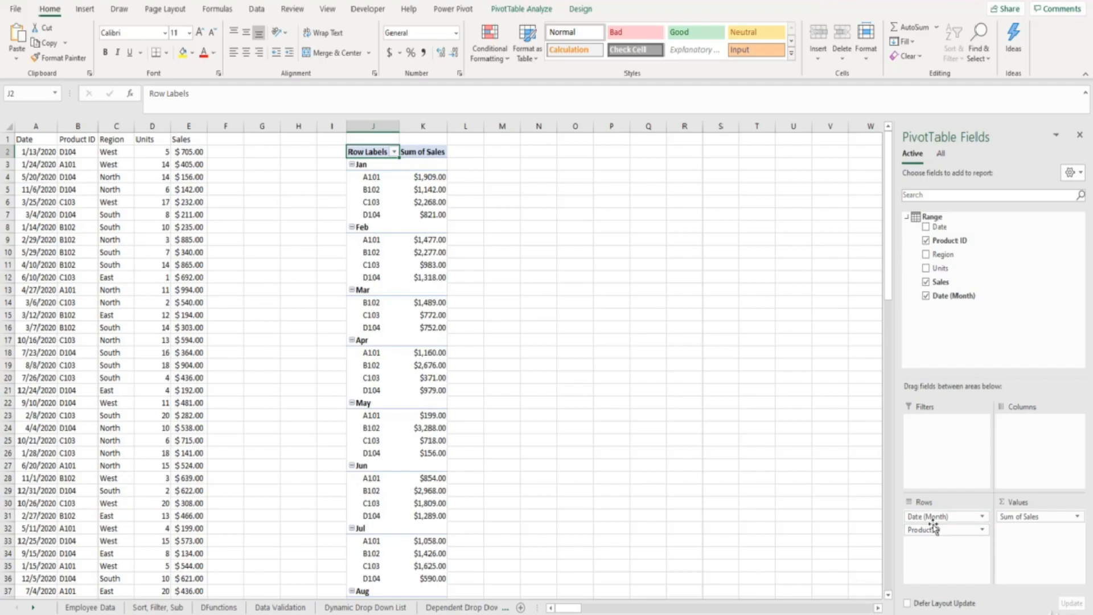
drag(934, 538, 1034, 437)
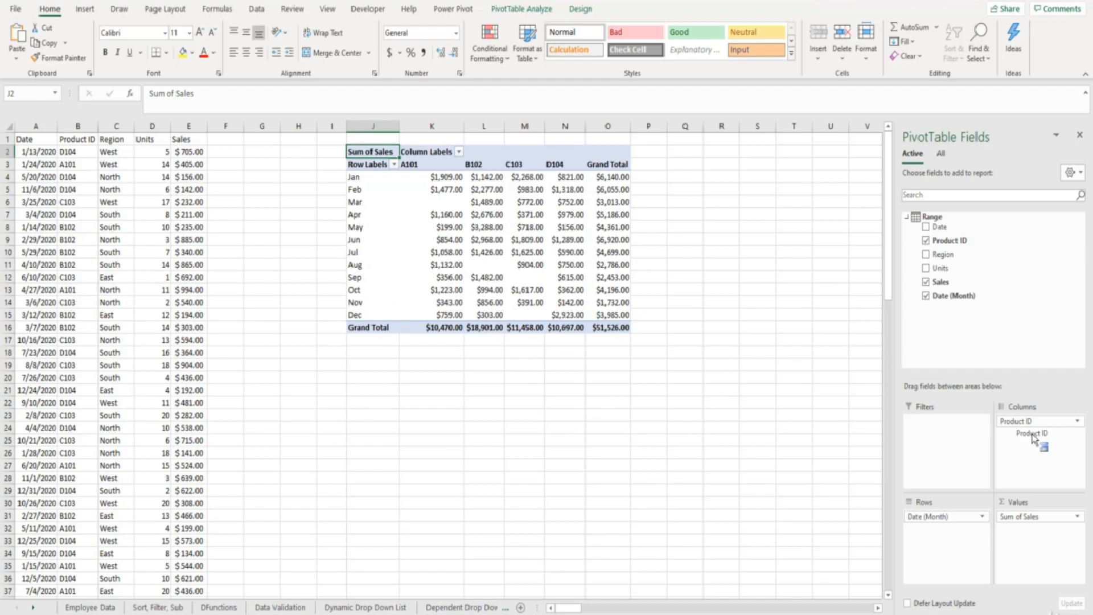
drag(1032, 435, 1020, 426)
mouse_move(565, 179)
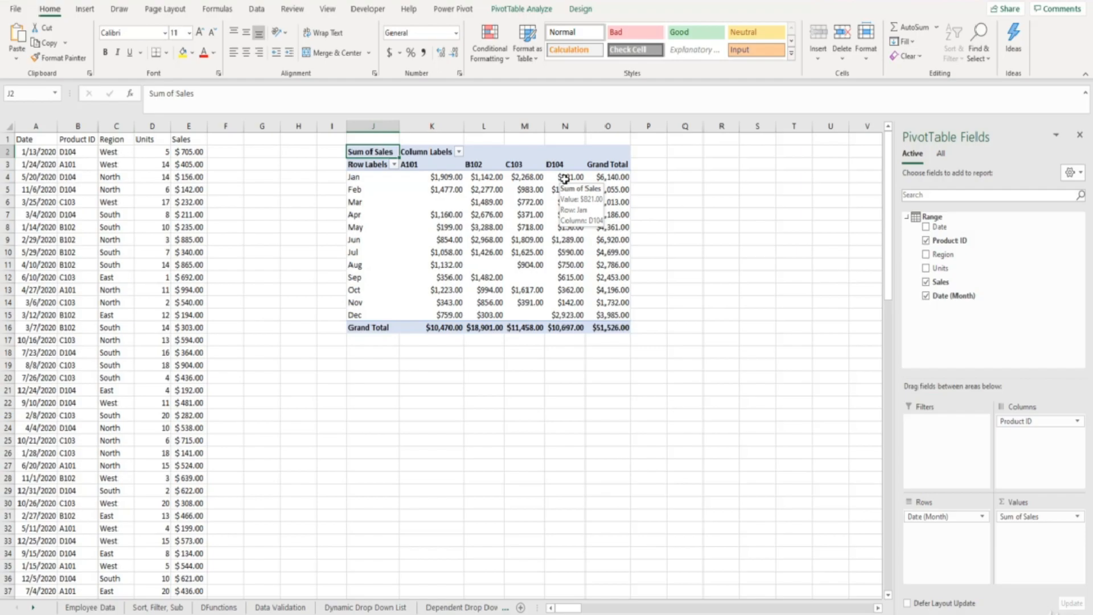
mouse_move(604, 178)
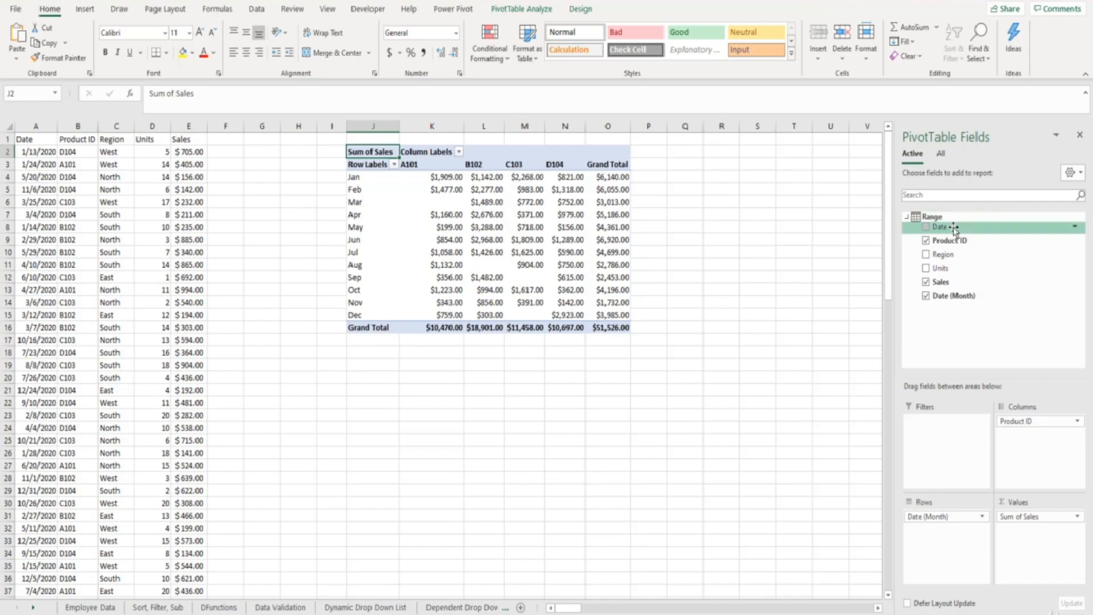
Step: Replace Date (Month) in the PivotTable's rows with the Date field, and group the dates by Months
drag(955, 229, 945, 515)
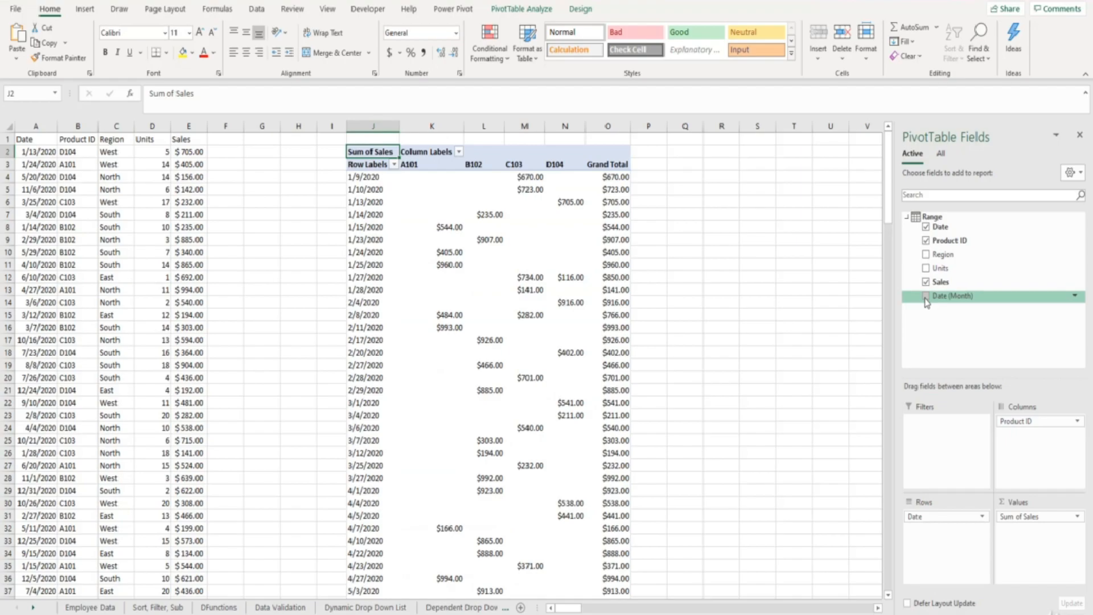
click(373, 239)
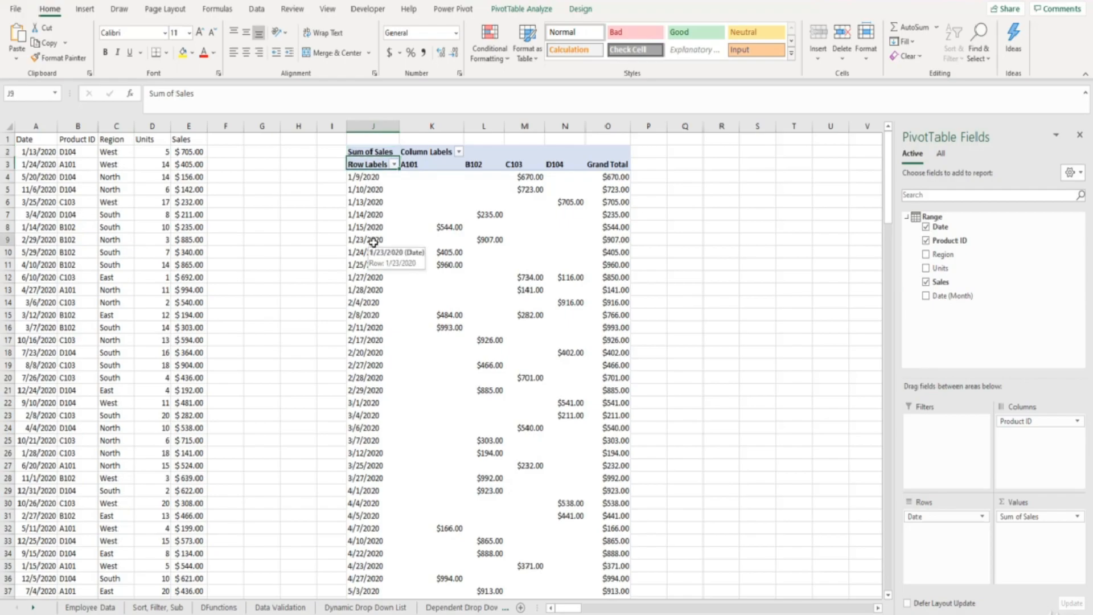
right_click(373, 241)
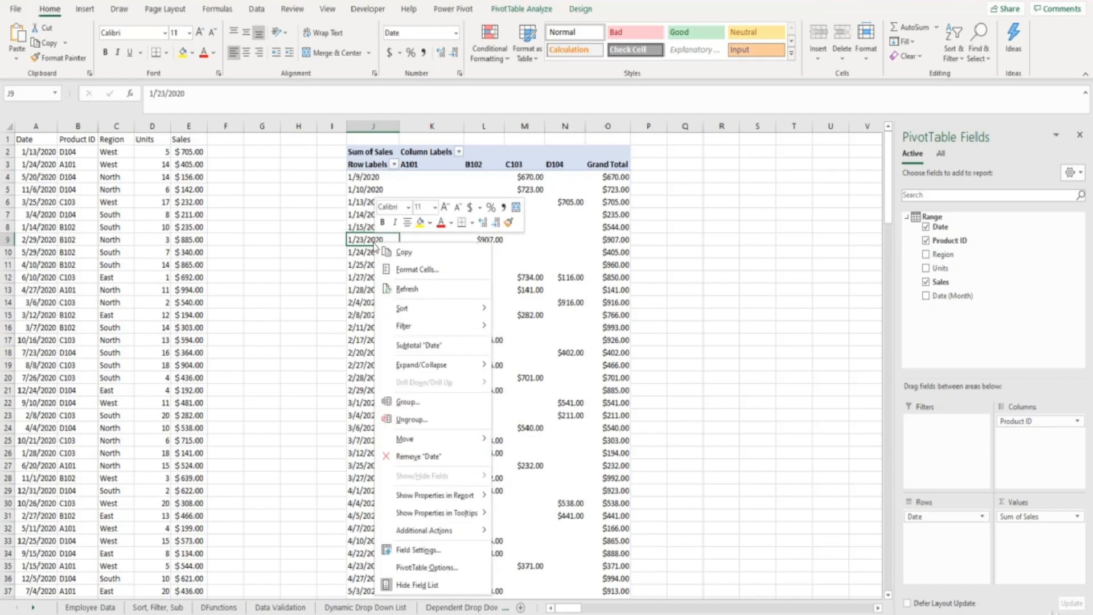
click(407, 402)
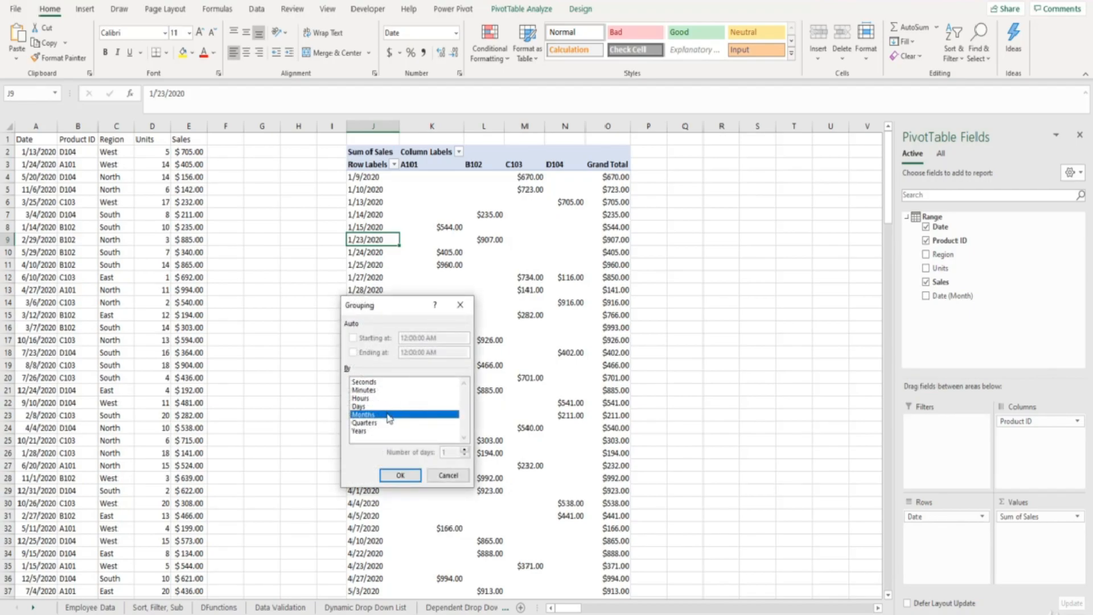
click(398, 475)
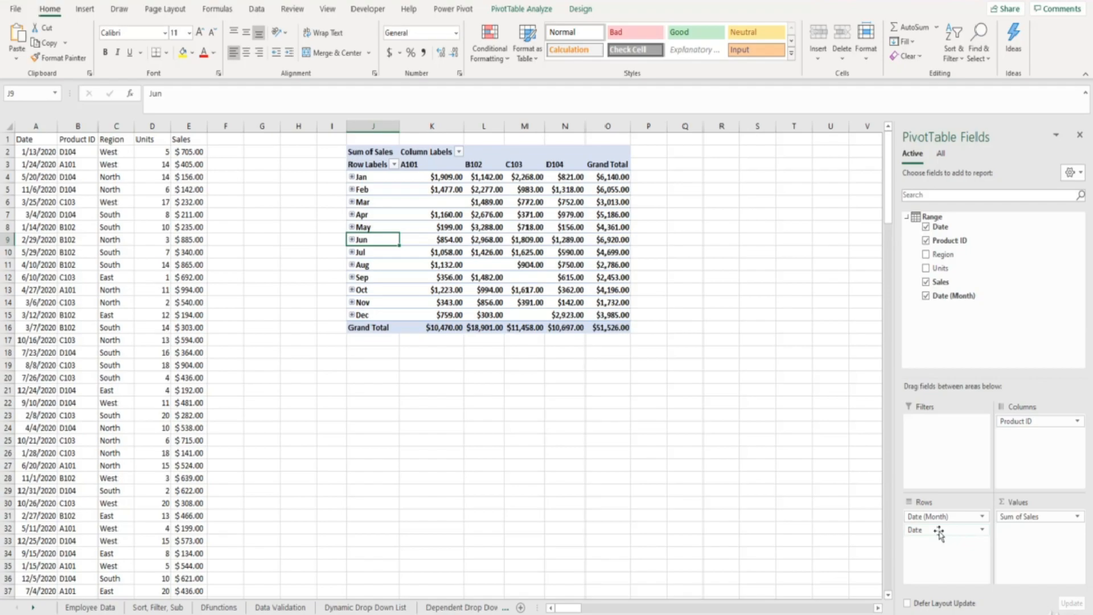
Step: Expand and collapse the Jan group in the PivotTable, and remove the Date field from the rows
click(352, 178)
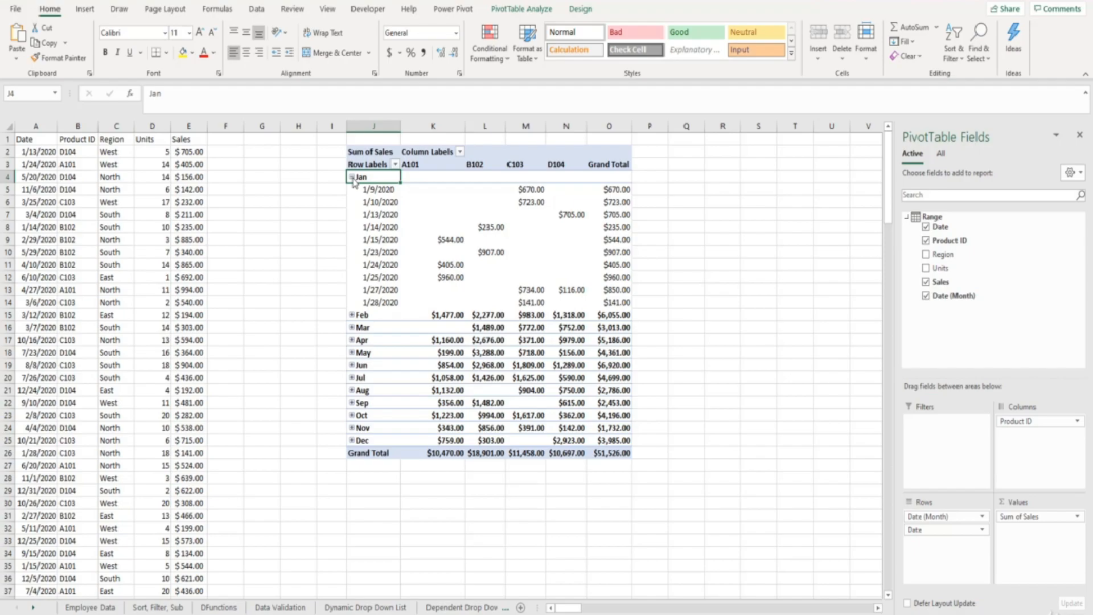
click(352, 177)
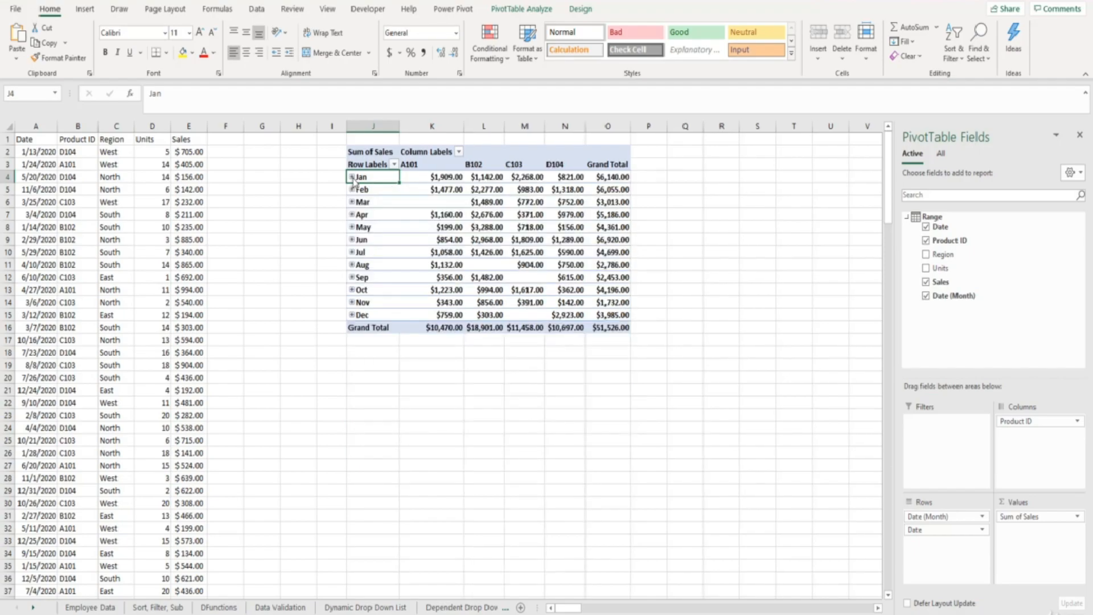
click(926, 228)
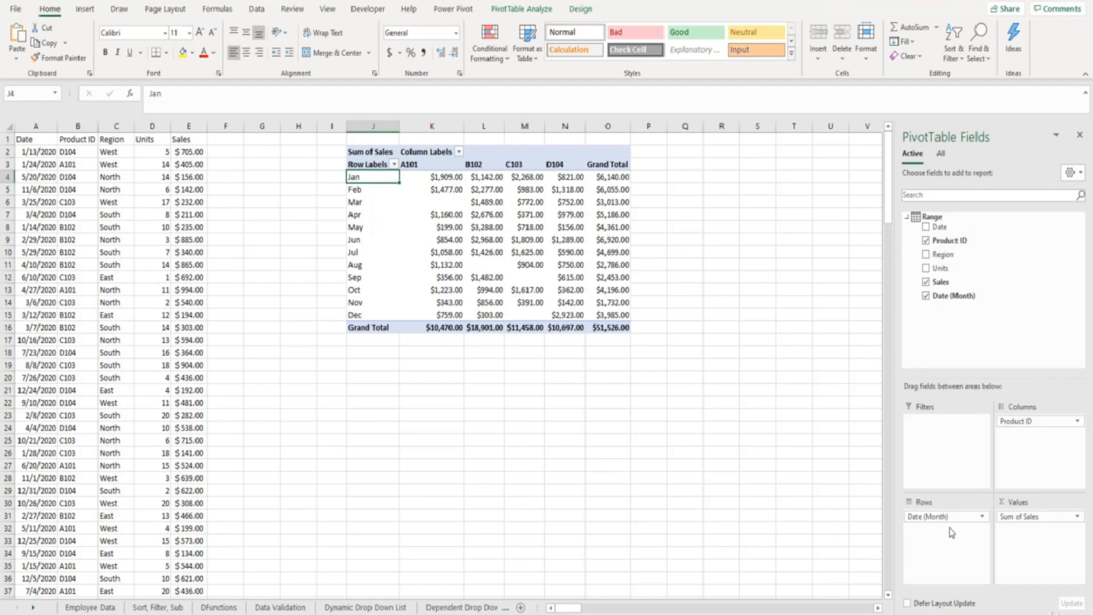
Step: Try grouping the PivotTable's date rows by Quarters instead of Months, and switch the row field back to Date (Month)
click(366, 203)
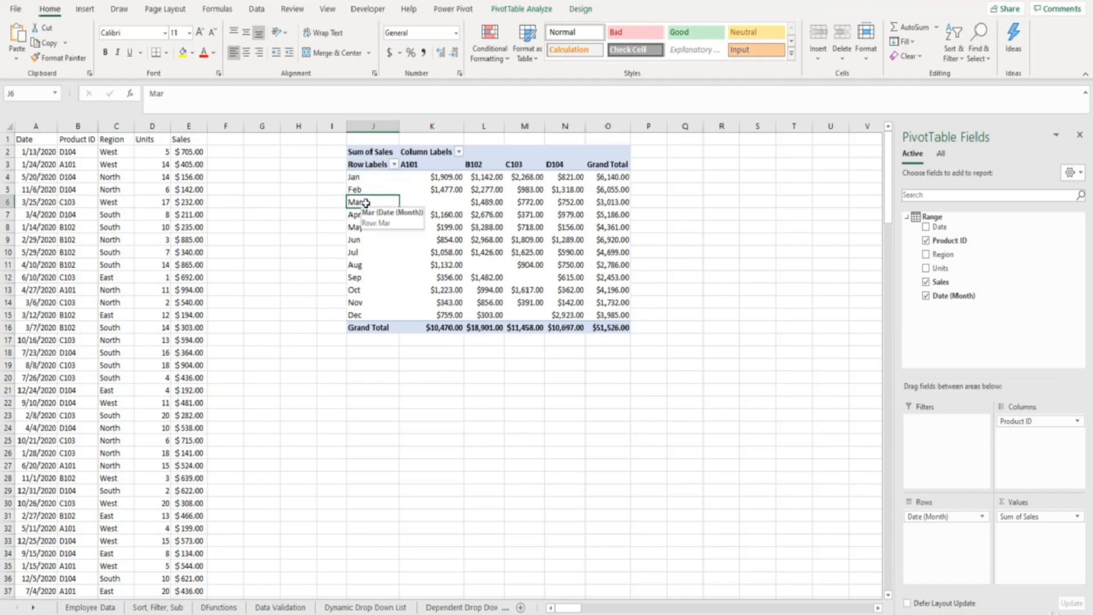
right_click(366, 203)
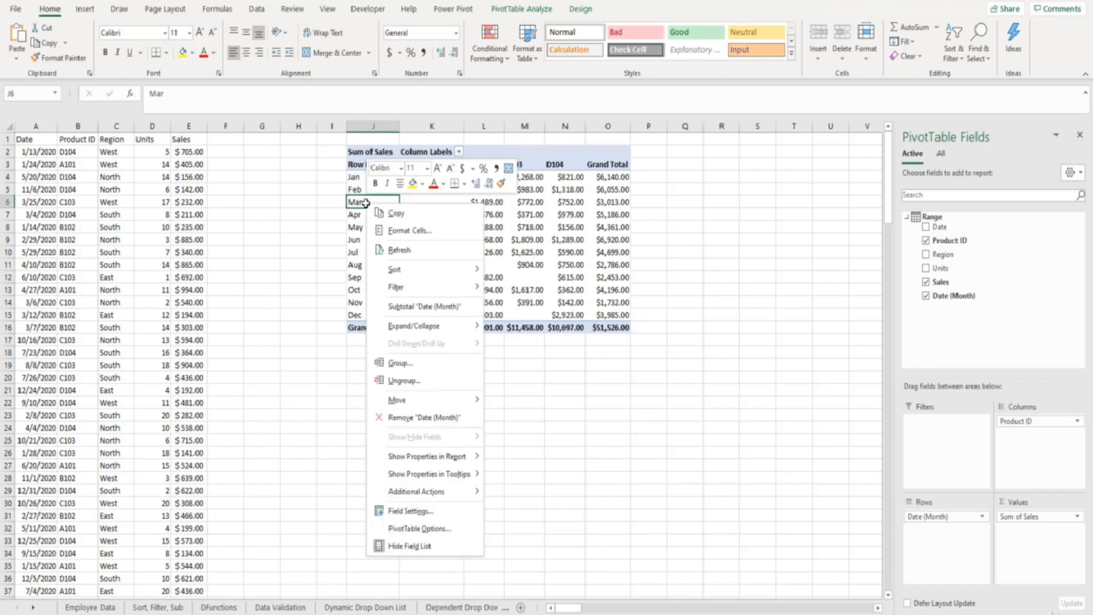
click(395, 366)
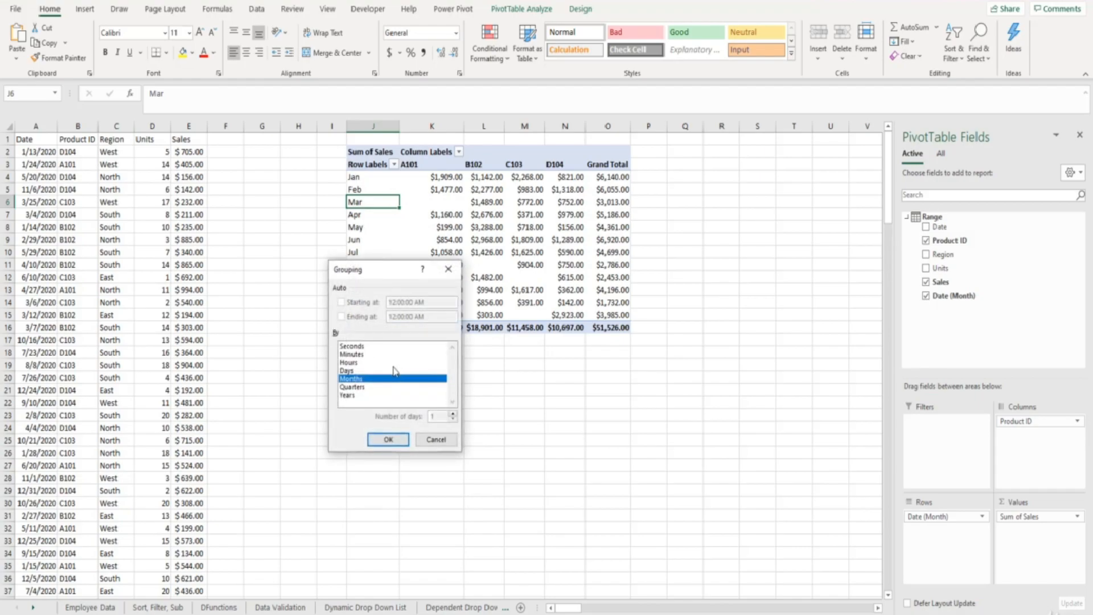
click(362, 388)
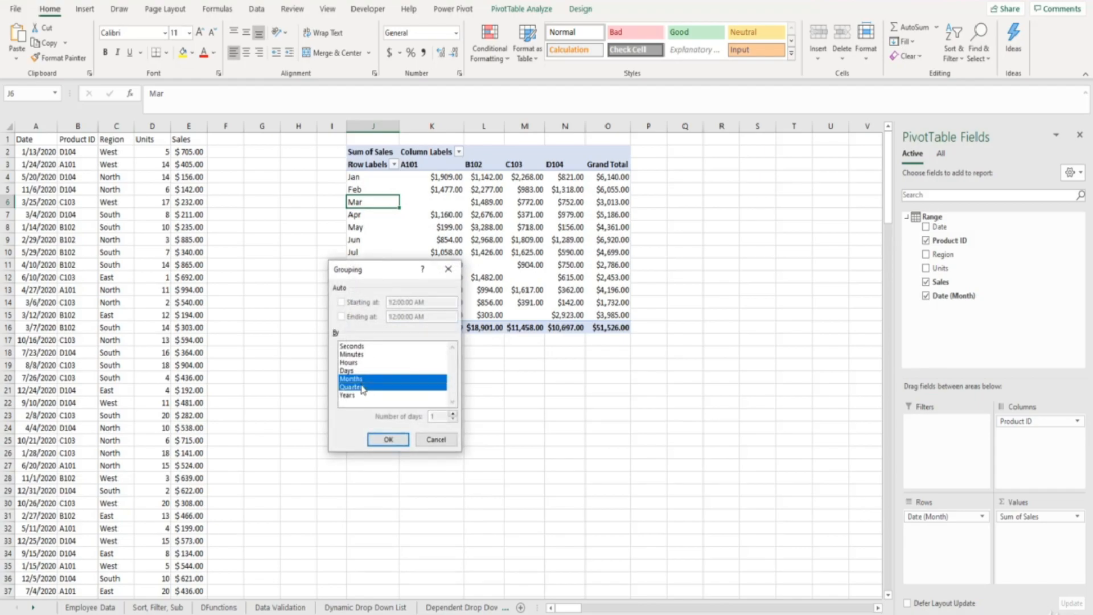
click(362, 379)
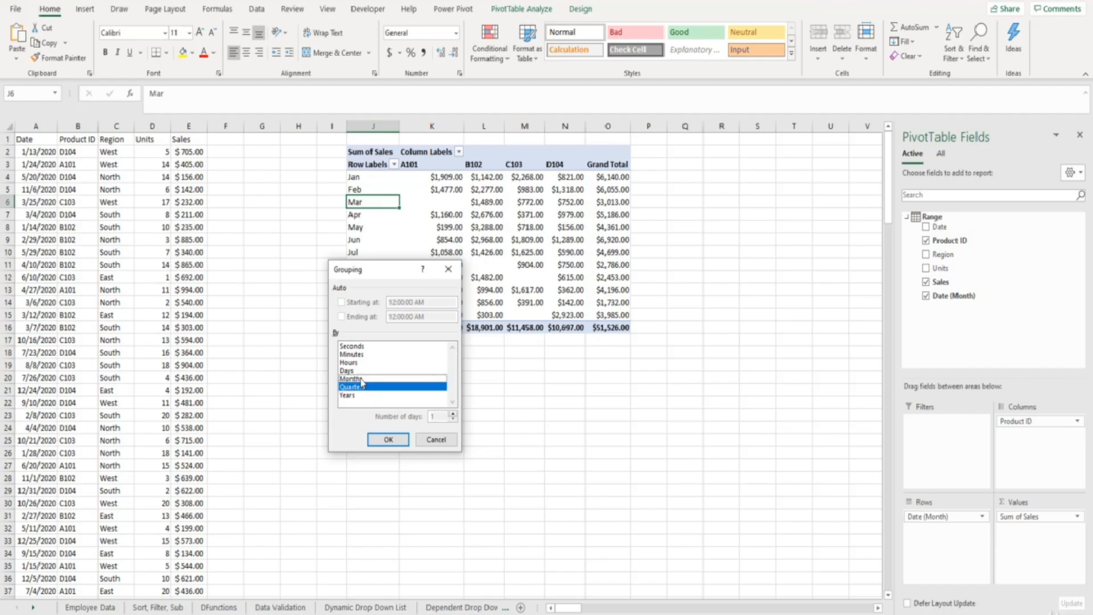
click(388, 440)
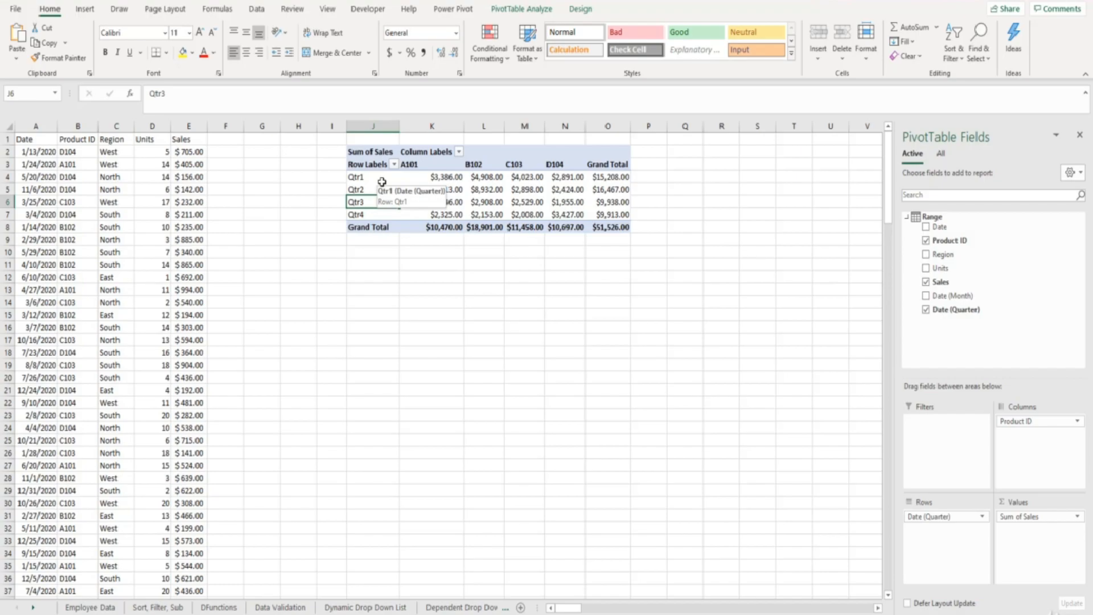
click(926, 310)
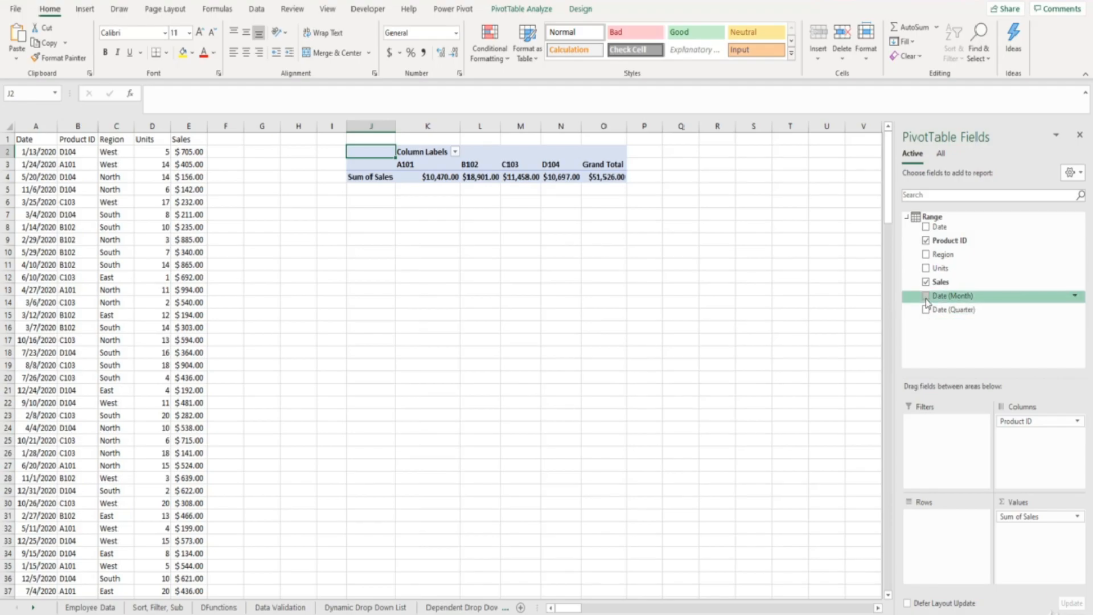
click(926, 296)
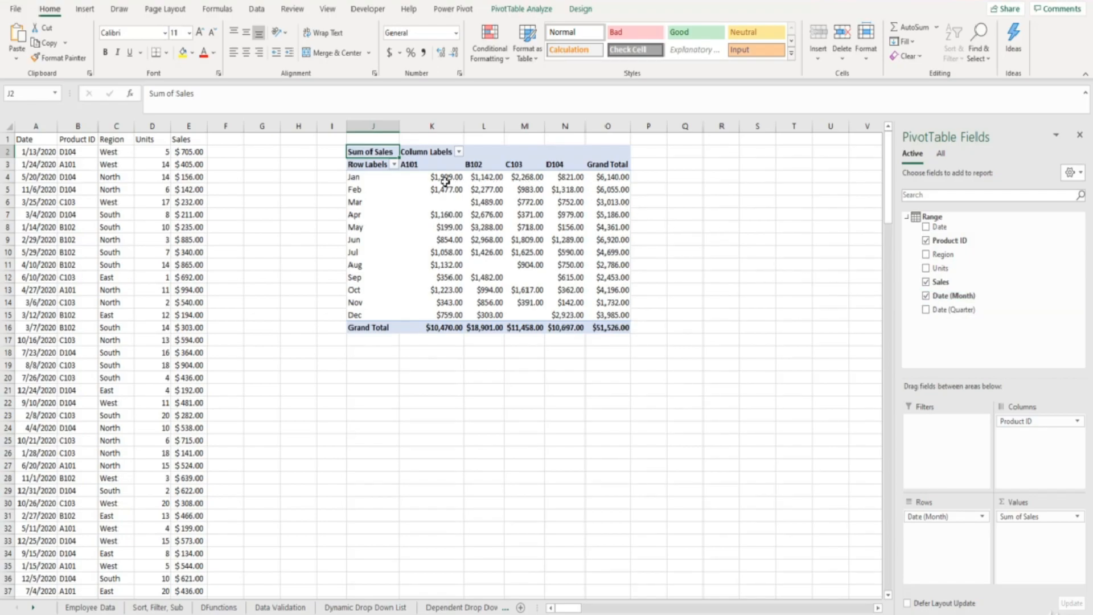
Step: Filter the PivotTable's month rows to only Jan, Feb and Mar, and clear the Date (Month) filter again
click(392, 165)
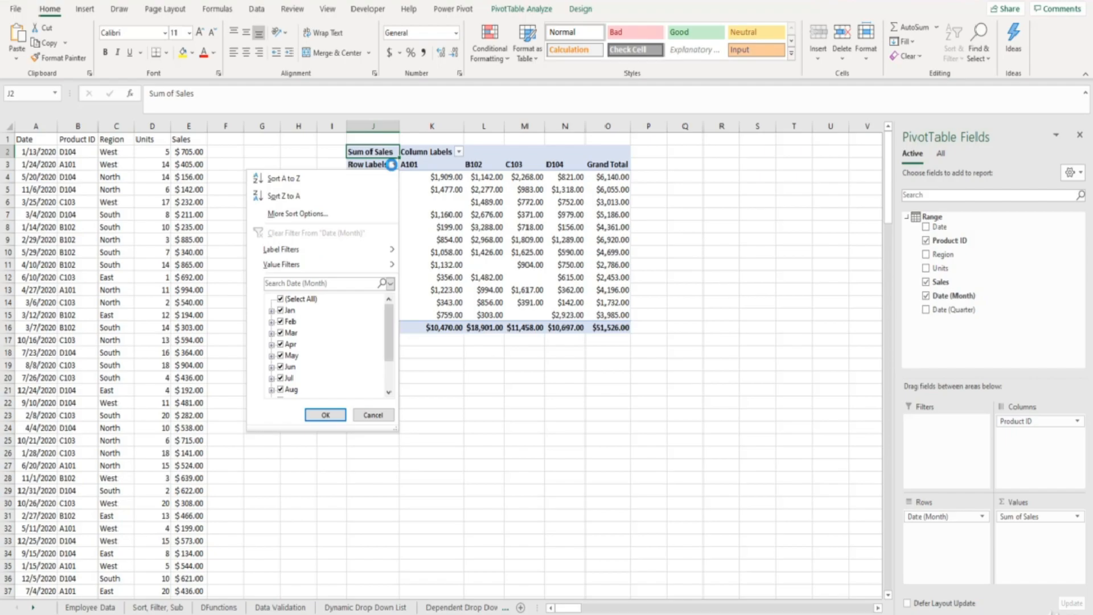
click(281, 300)
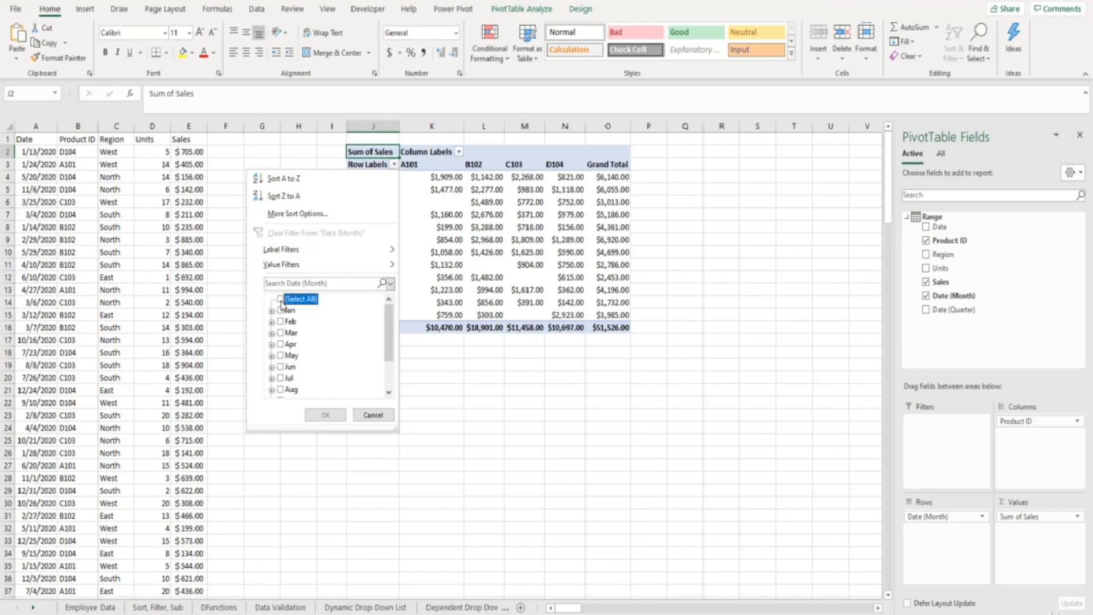
click(280, 311)
click(280, 322)
click(280, 333)
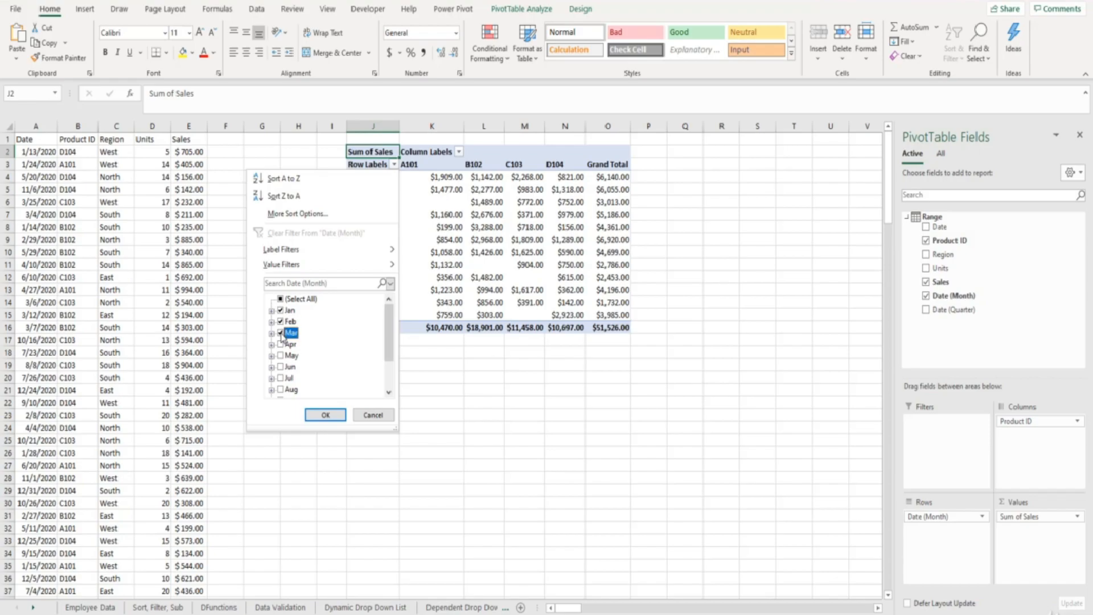
click(324, 415)
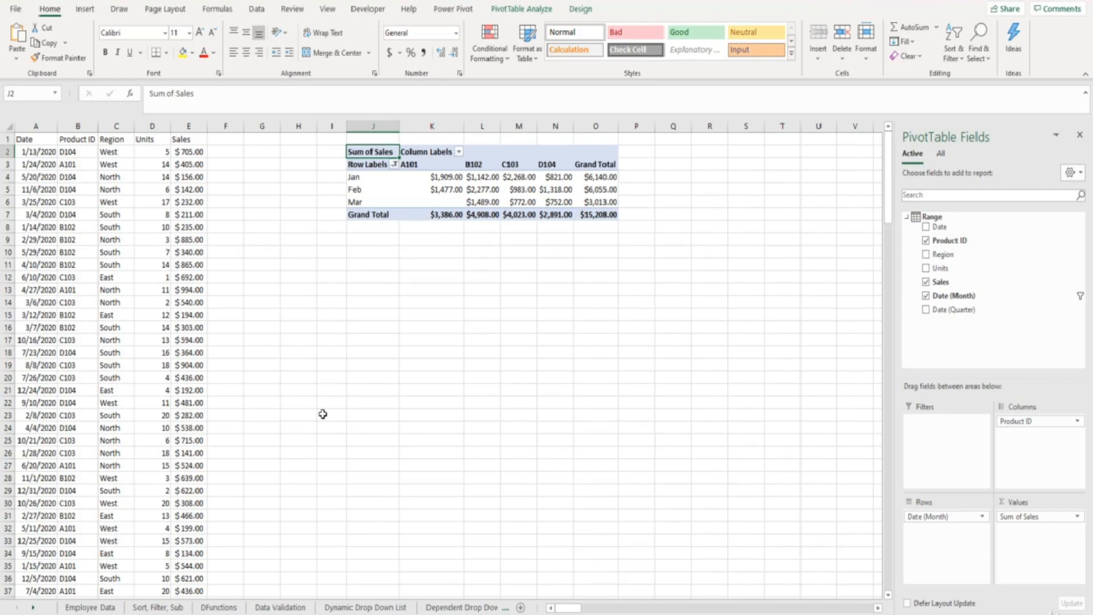
click(394, 164)
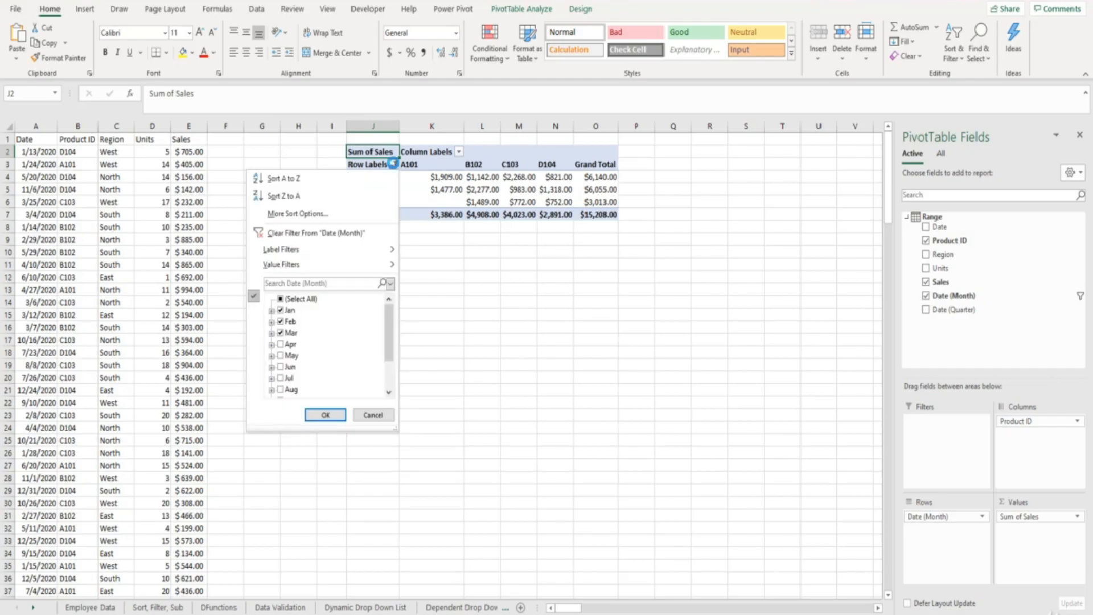
click(340, 234)
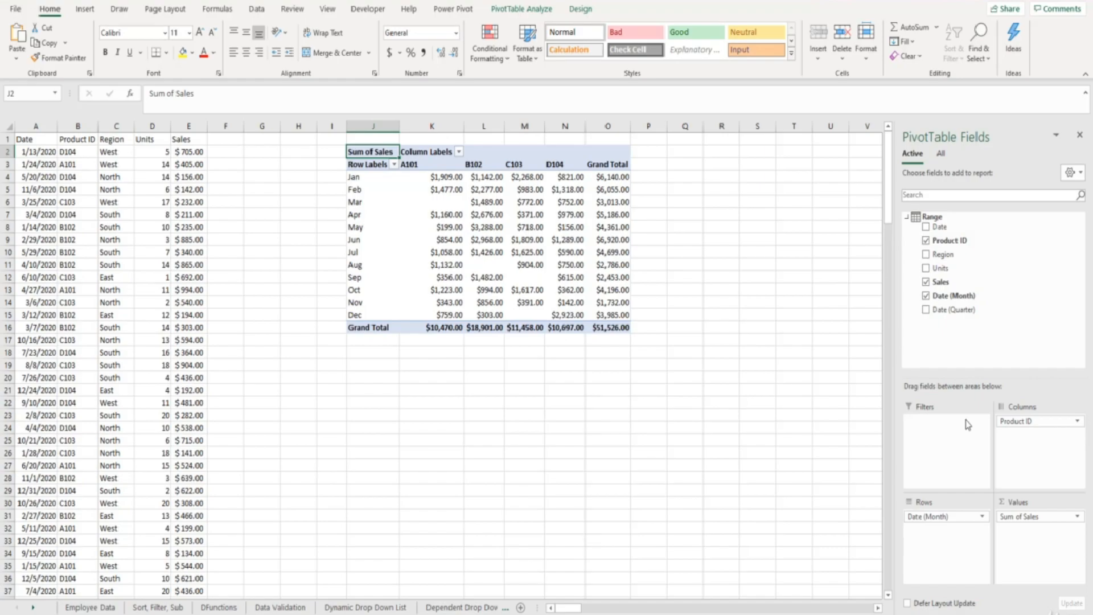
Step: Move Date (Month) to the PivotTable's Filters area and add the Date field to its Rows area
drag(964, 302, 943, 433)
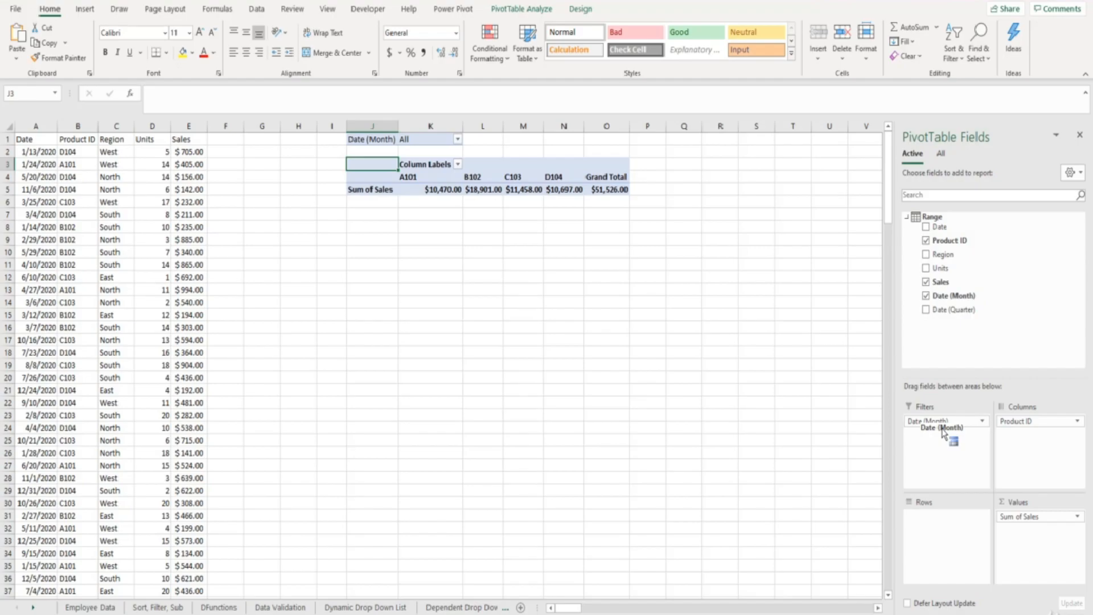
drag(943, 432, 944, 434)
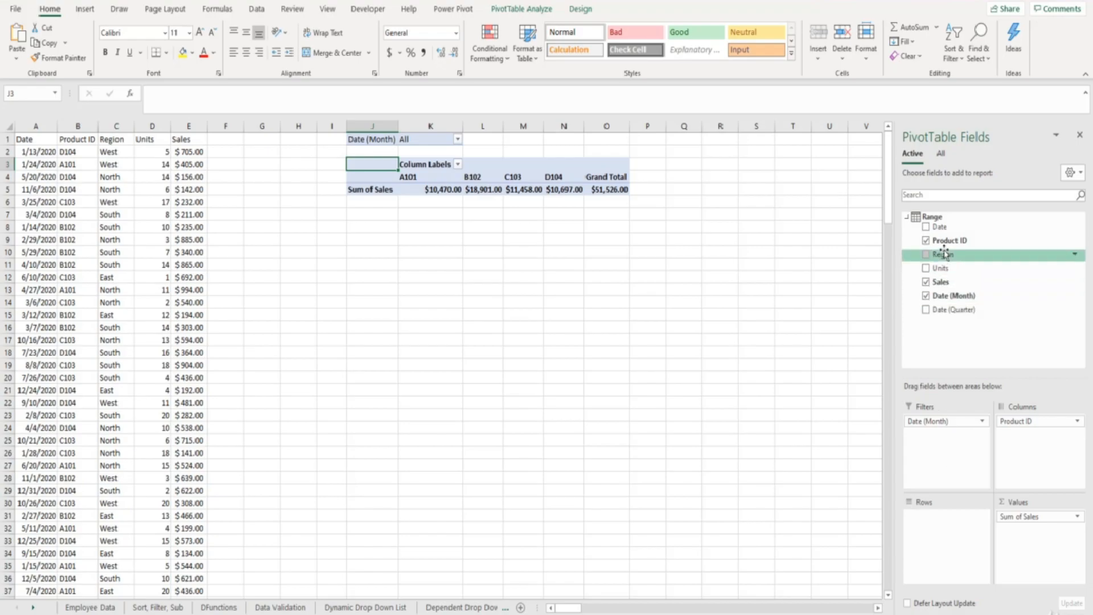
drag(945, 228, 946, 530)
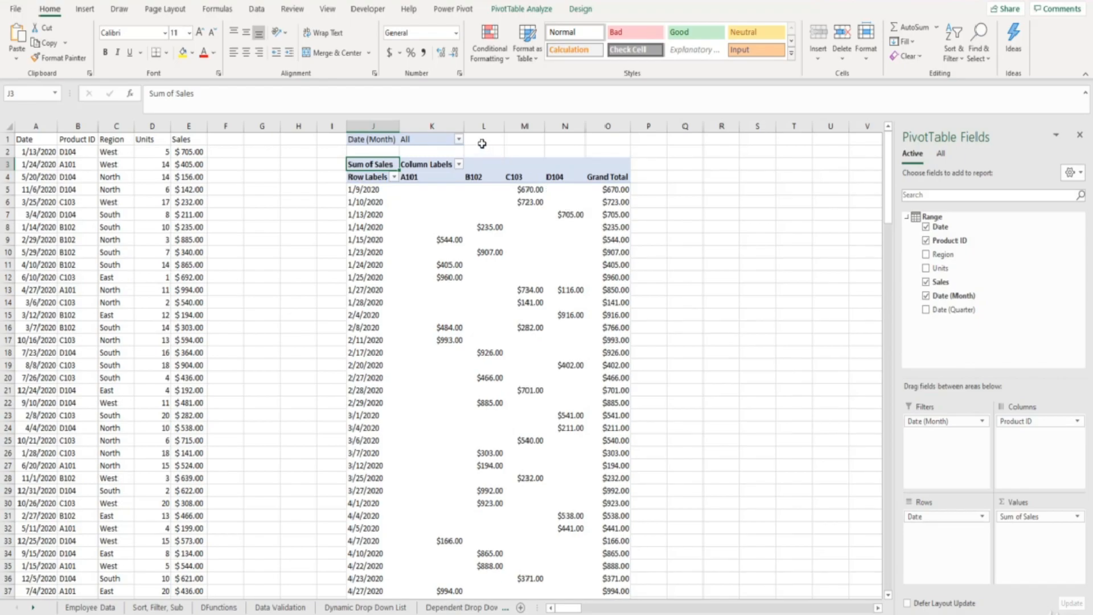
Step: Filter the PivotTable report by Date (Month) to include only Apr, May and Jun
click(459, 140)
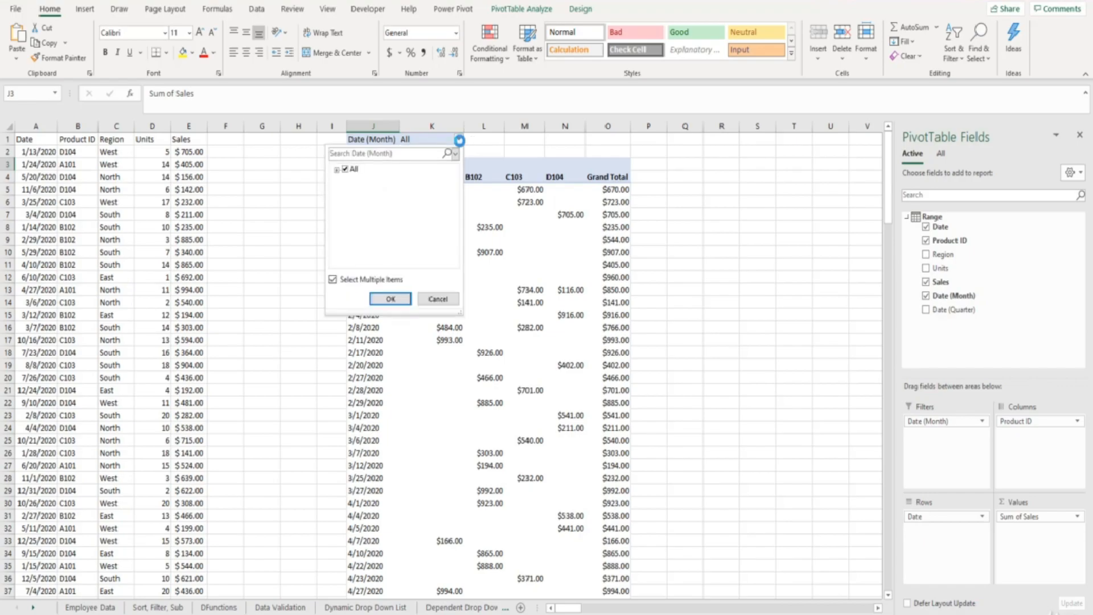
click(337, 170)
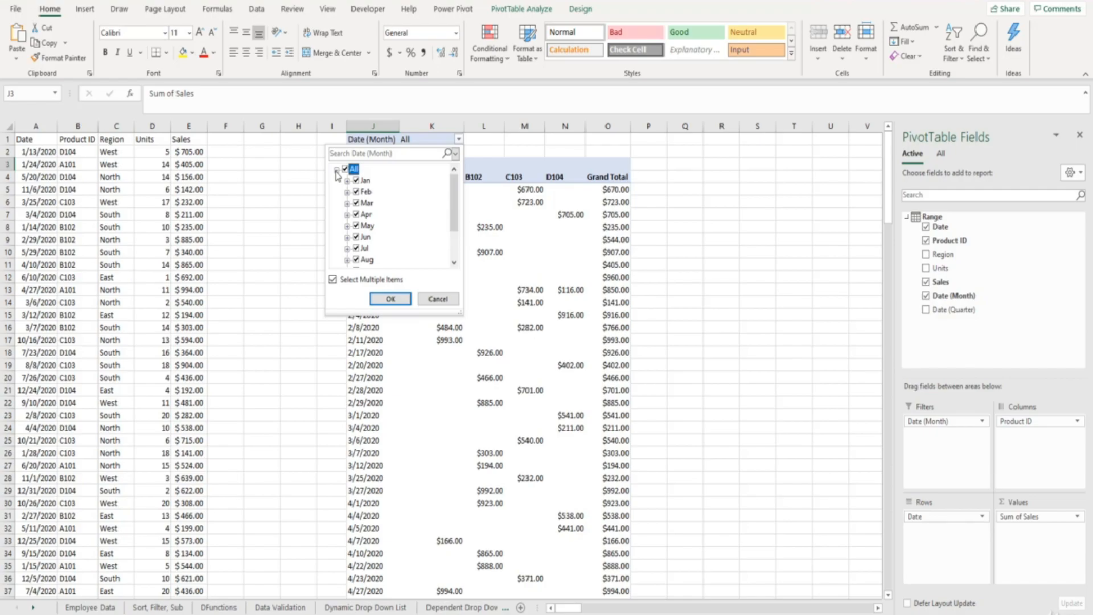
click(345, 169)
click(357, 214)
click(357, 225)
click(357, 237)
click(390, 302)
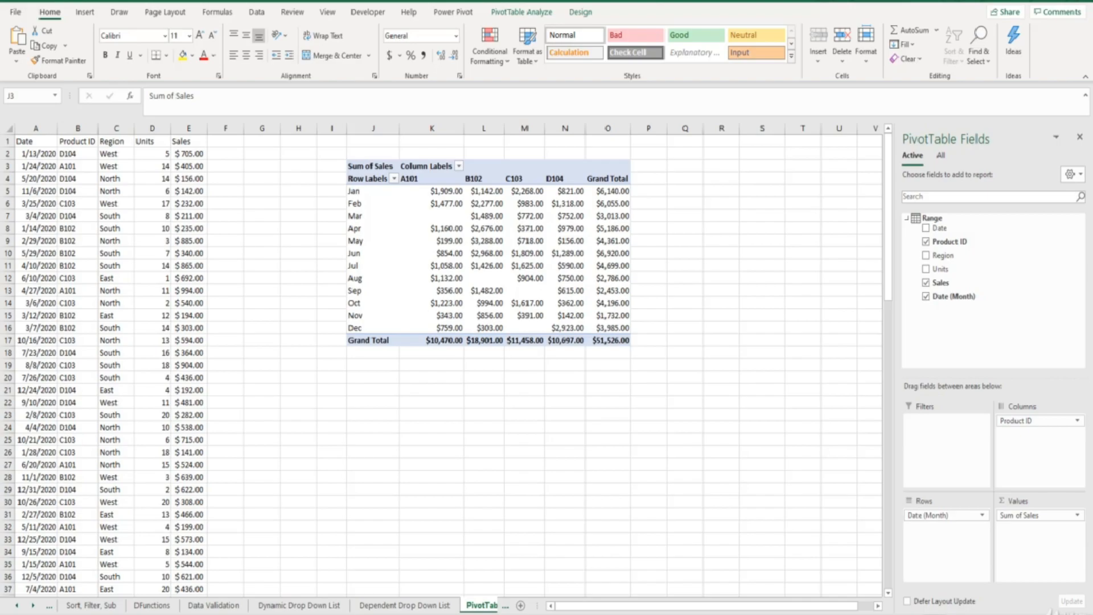
Step: Drill down into the PivotTable's Jan sales value for product A101, and select the Sales values in the resulting detail table
click(370, 167)
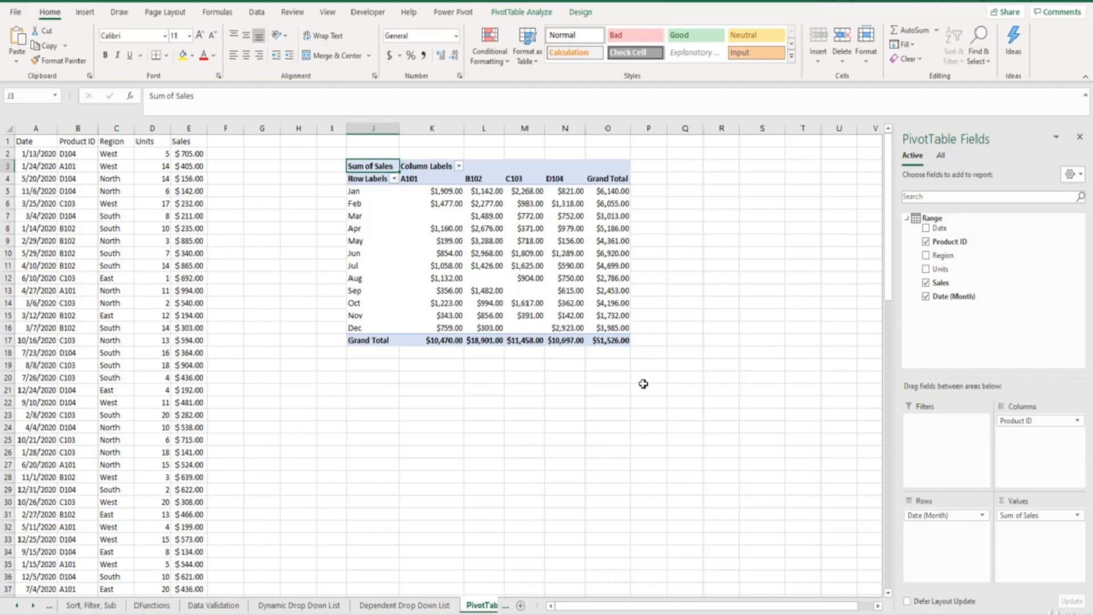
click(442, 193)
drag(446, 210, 602, 341)
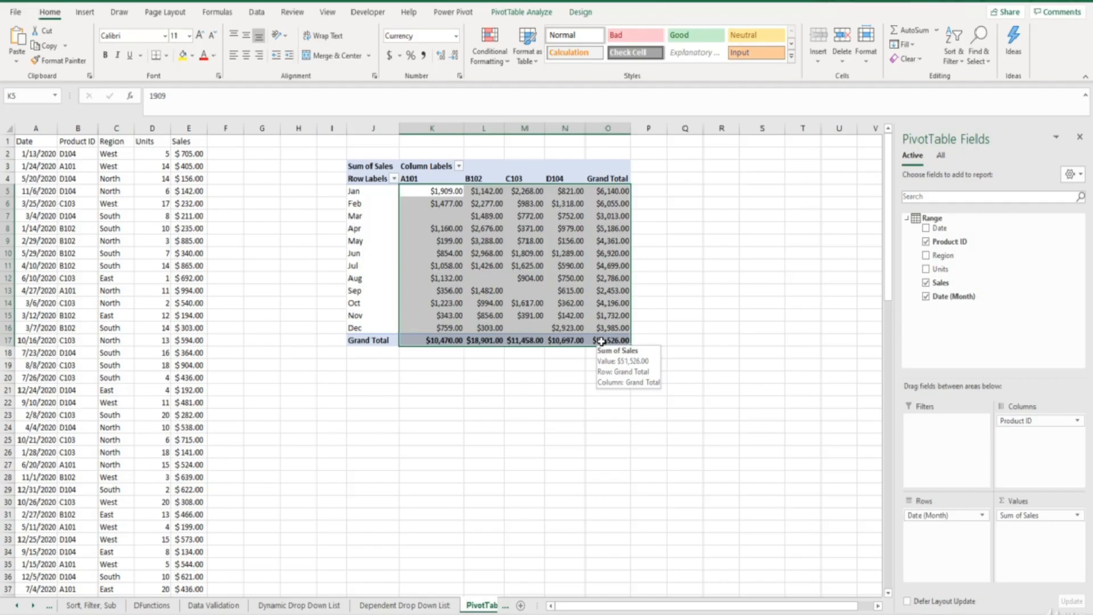
click(443, 193)
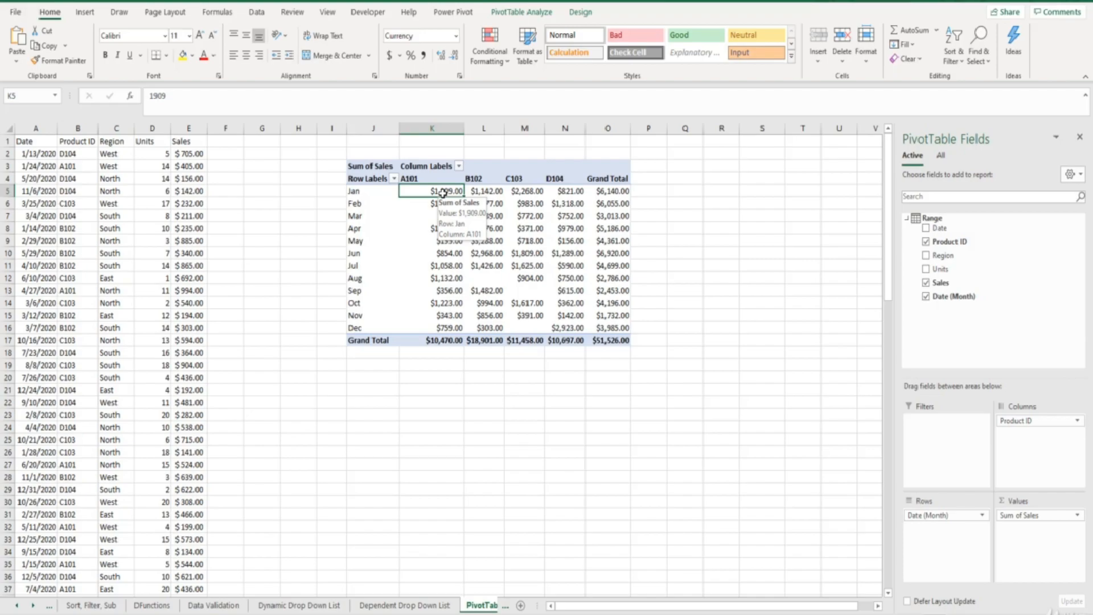
double_click(443, 192)
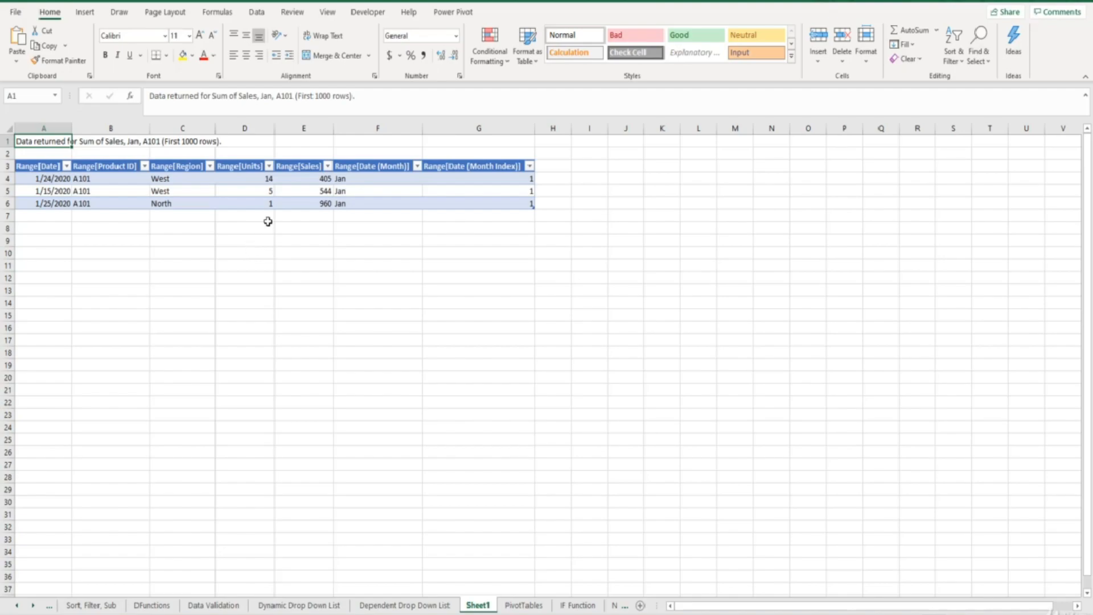
drag(293, 178, 295, 203)
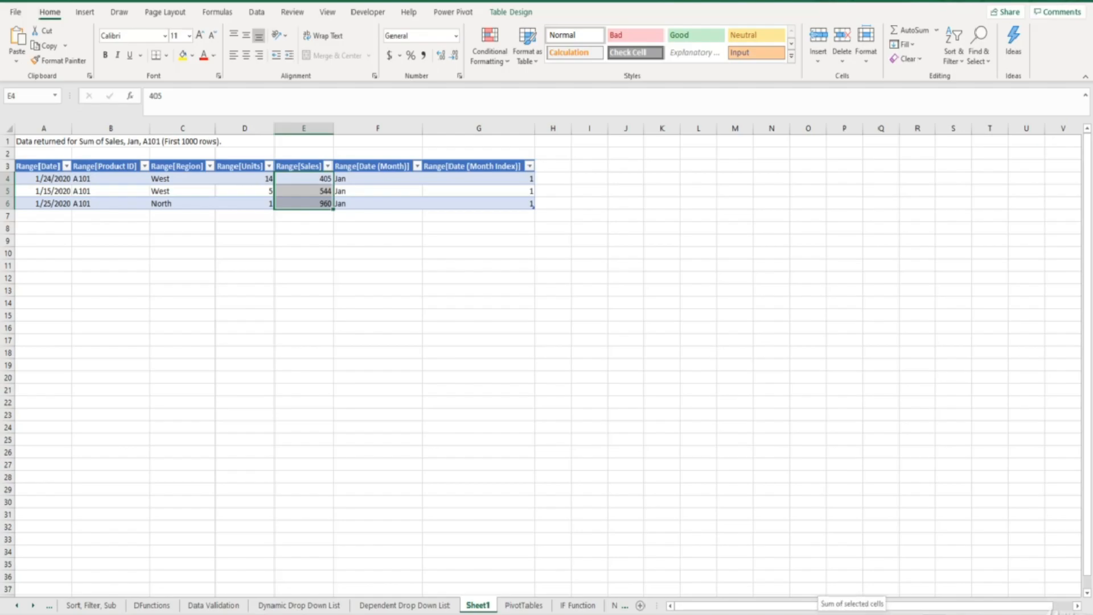
Step: Check the Jan sales value for A101 on the PivotTables sheet, and delete the drill-down sheet Sheet1
click(524, 606)
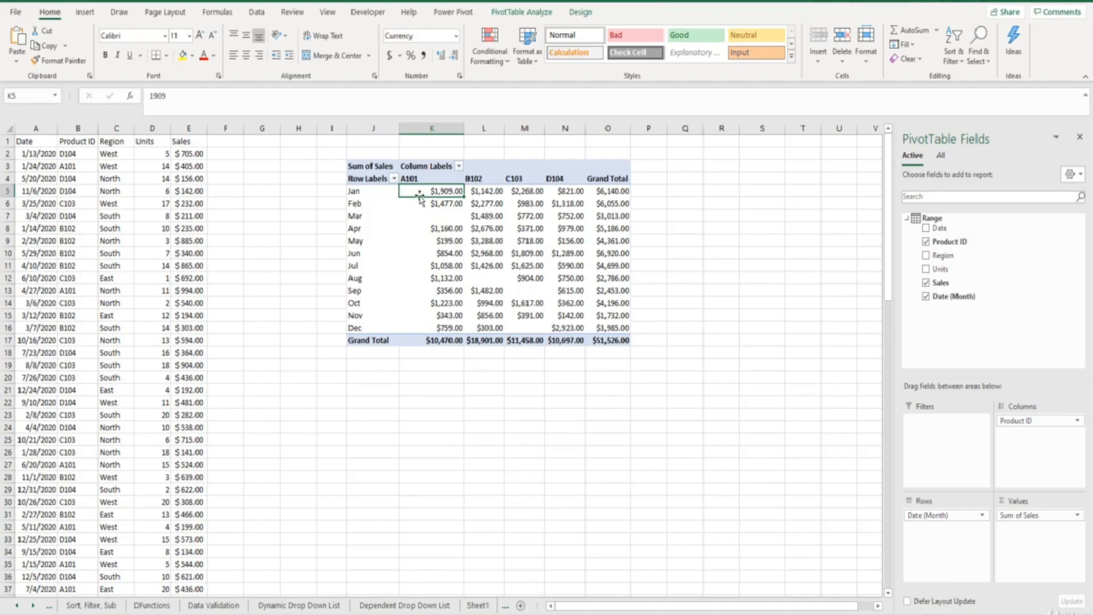
mouse_move(414, 192)
click(477, 606)
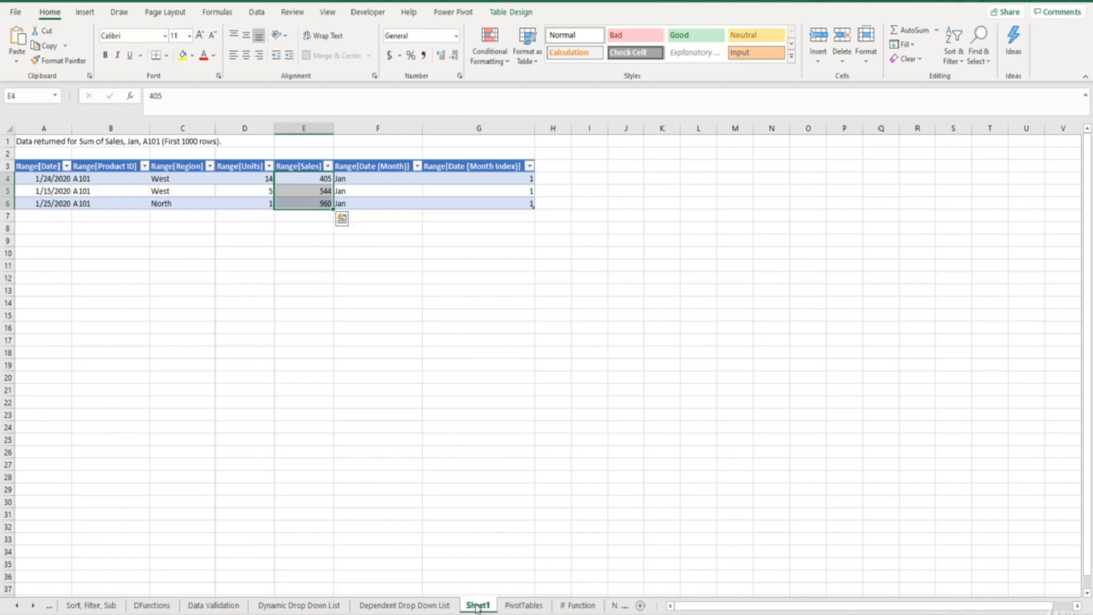
right_click(478, 610)
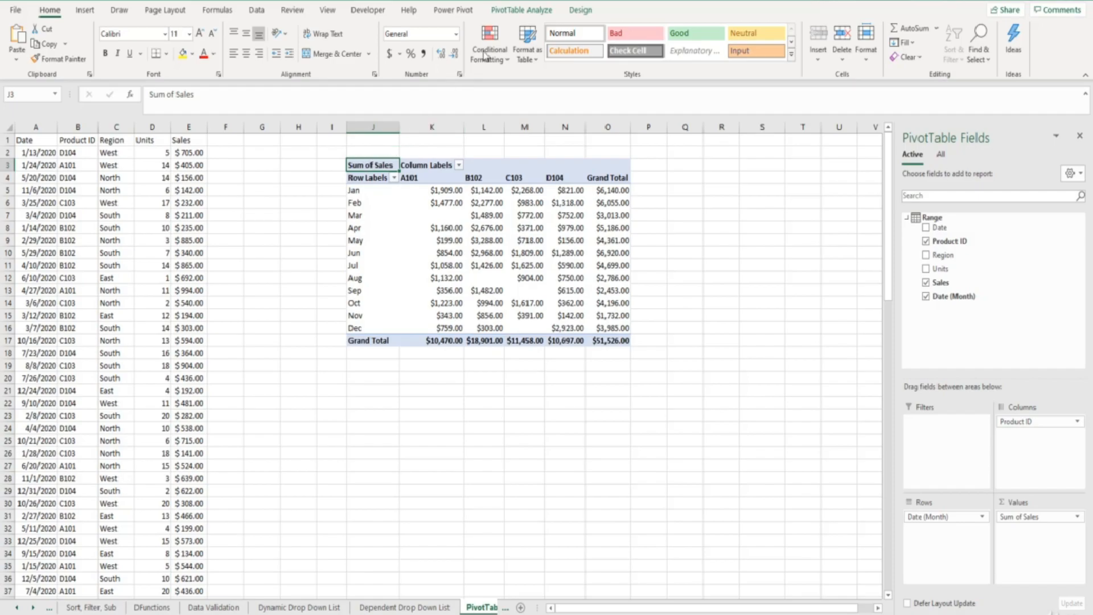
Step: Insert a Clustered Column PivotChart from the PivotTable and place it directly below the table
click(516, 13)
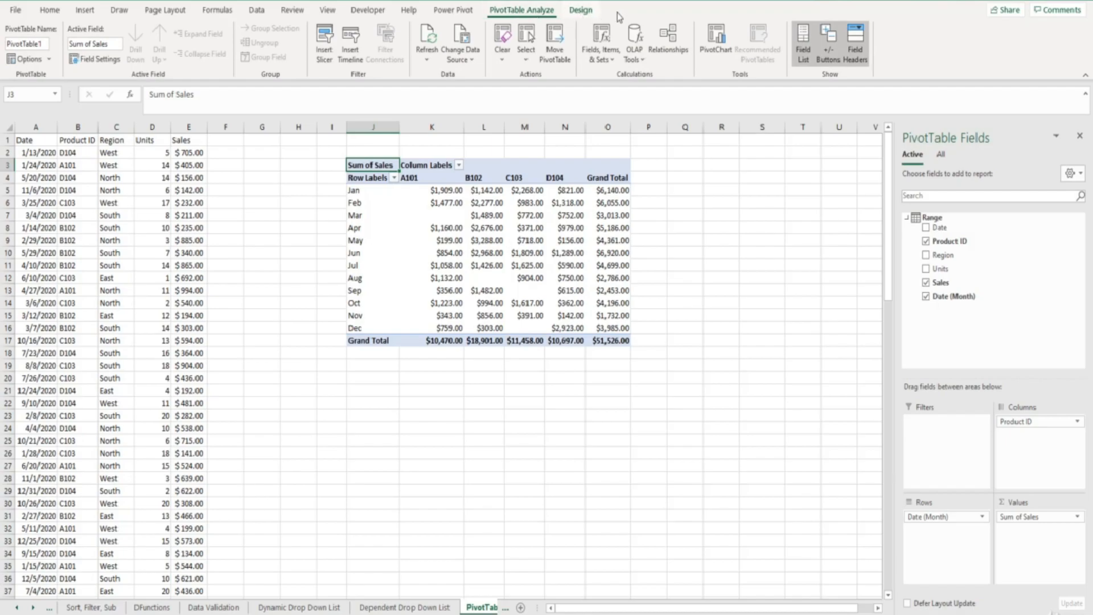
click(707, 42)
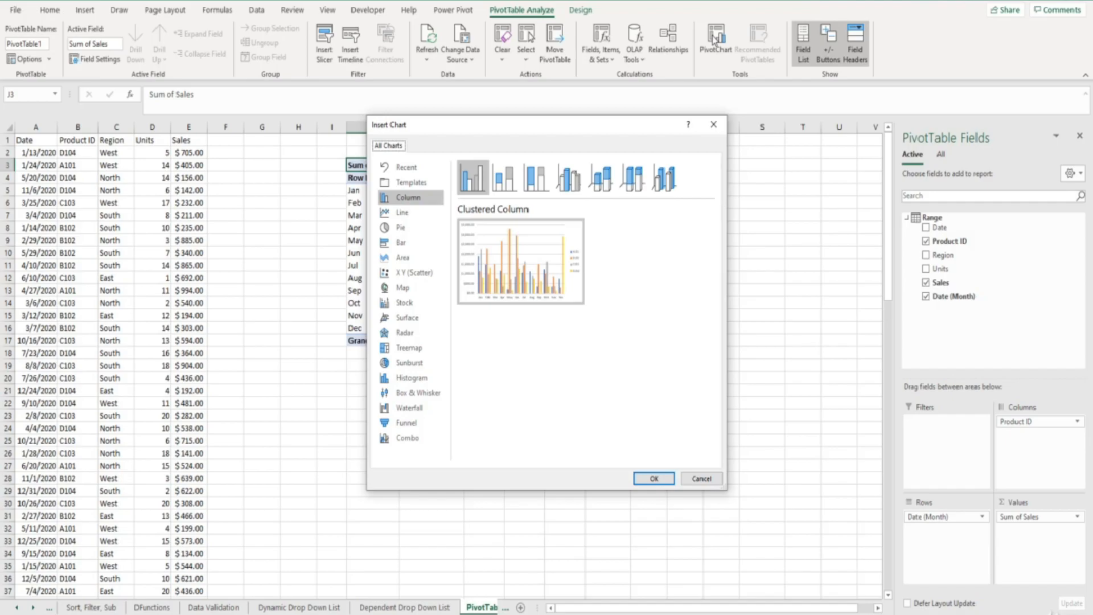
click(658, 478)
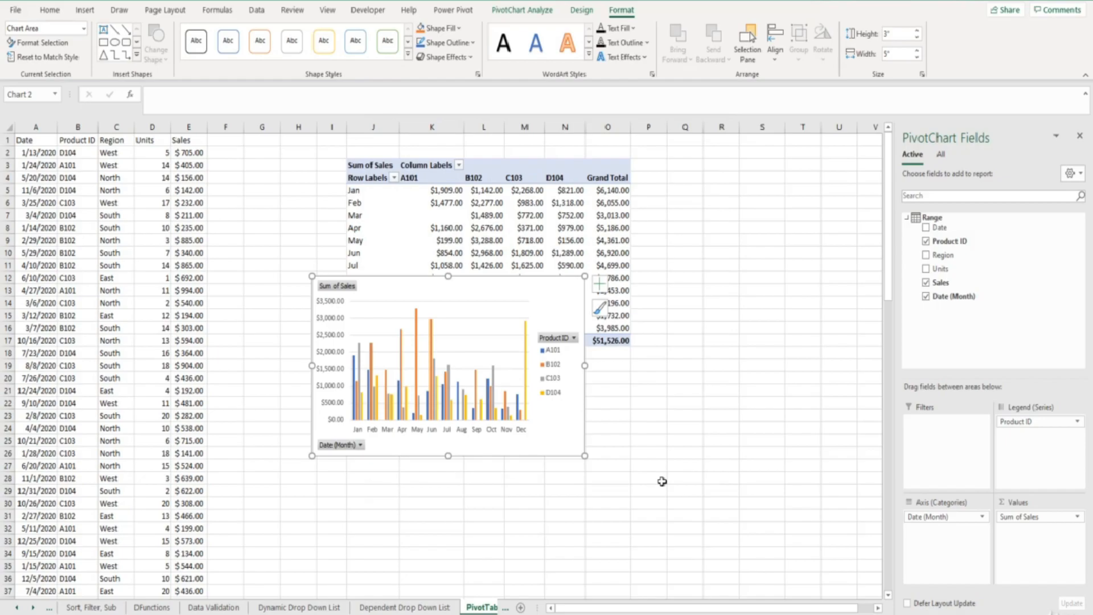
drag(505, 289, 539, 378)
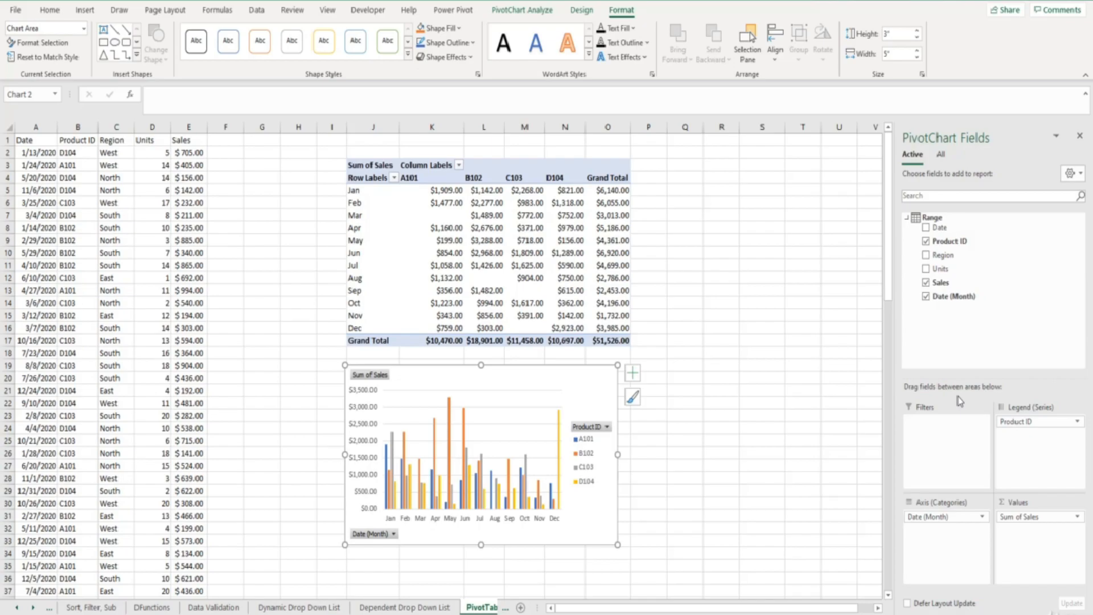
click(606, 428)
click(390, 535)
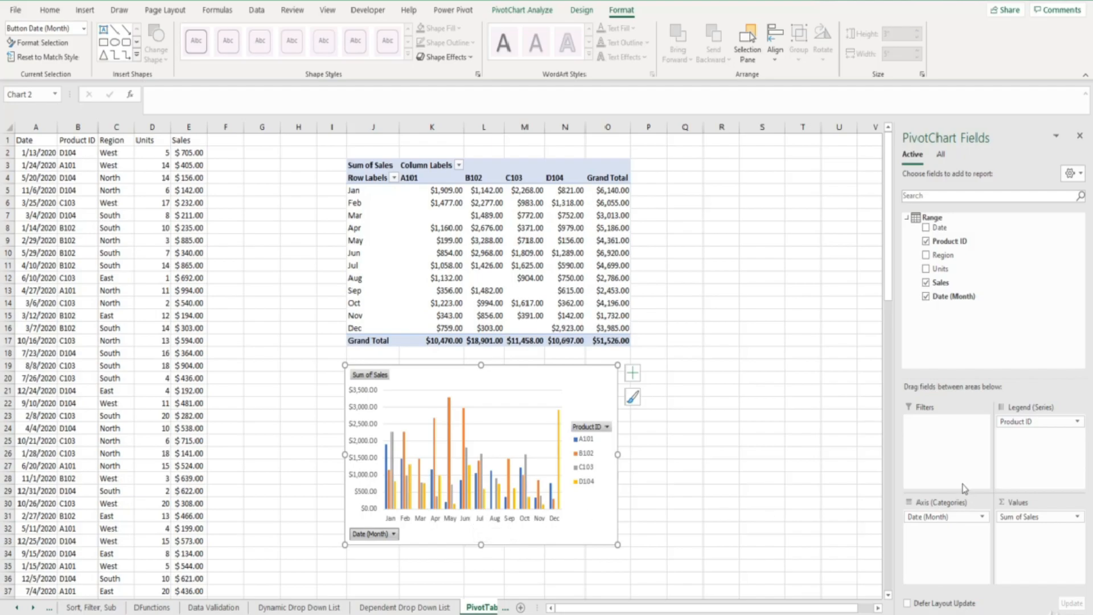
Step: Rearrange the PivotChart to use Product ID as the axis and Region as the legend, without Date (Month)
drag(960, 519, 956, 325)
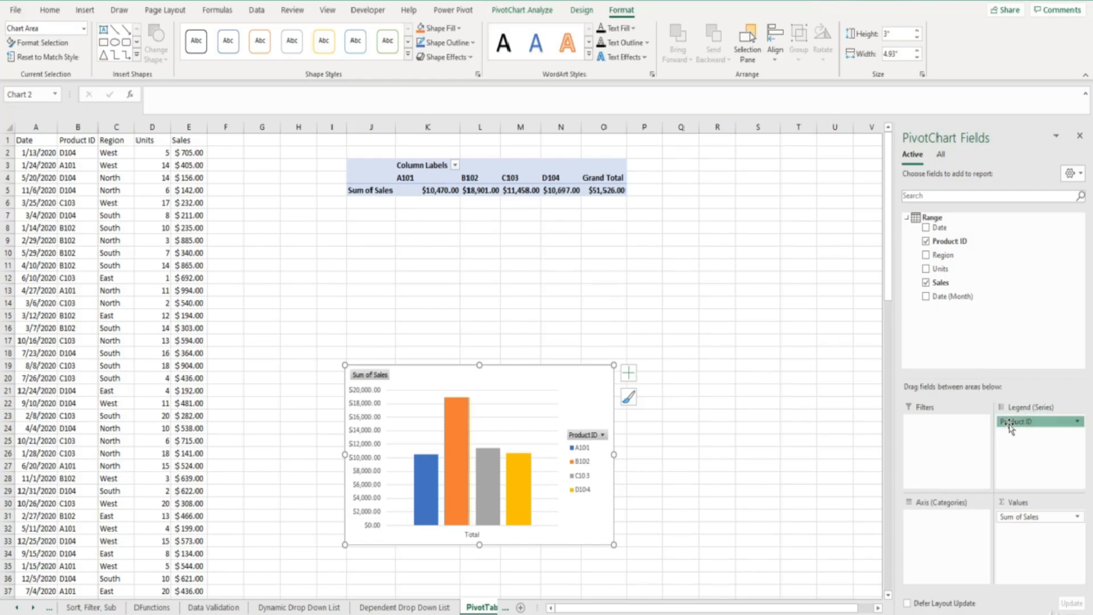
drag(1011, 427, 928, 524)
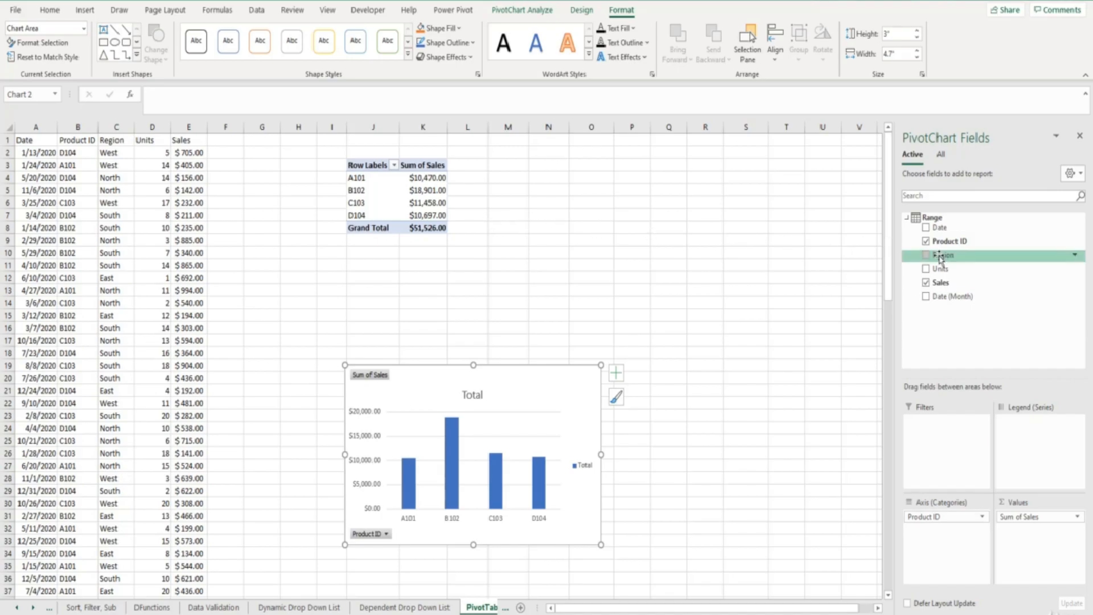
drag(940, 257, 1019, 432)
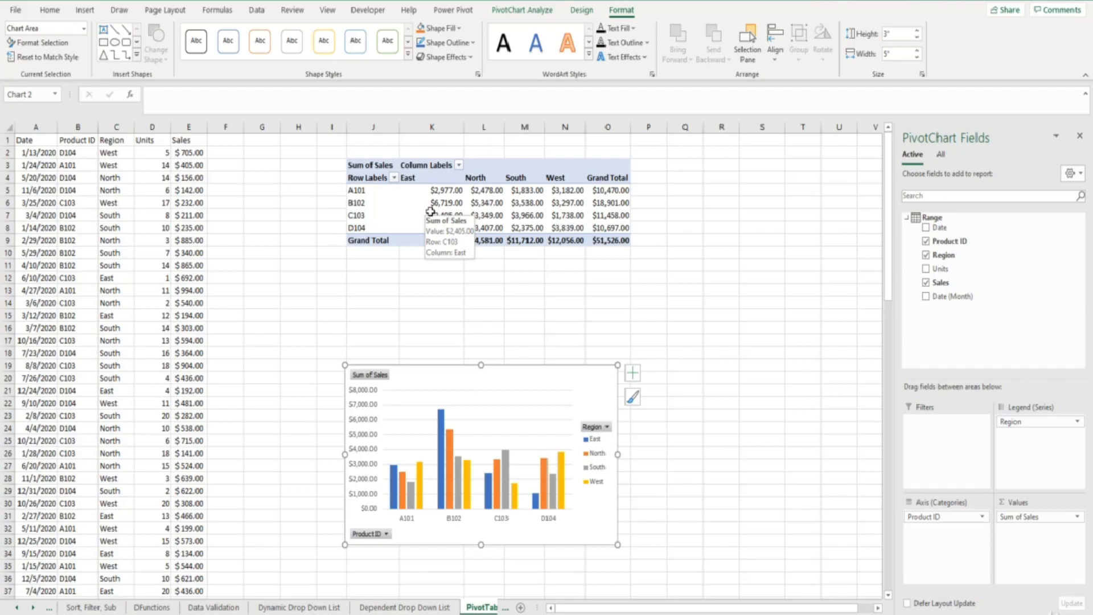
Step: Remove Region from the PivotChart and restore Date (Month) as the axis with Product ID as the legend
click(927, 255)
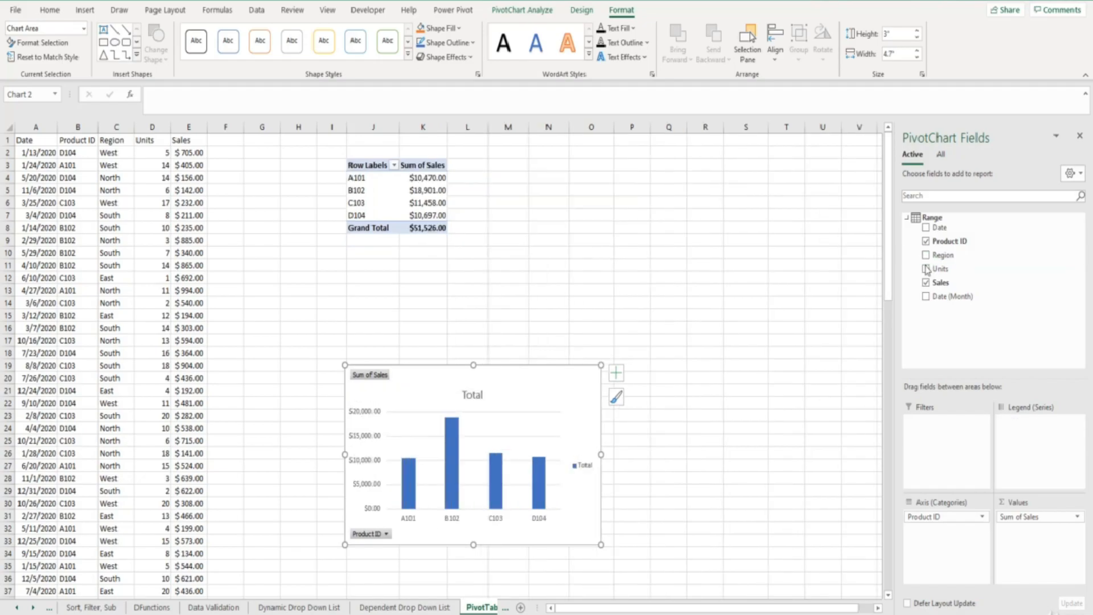
click(926, 297)
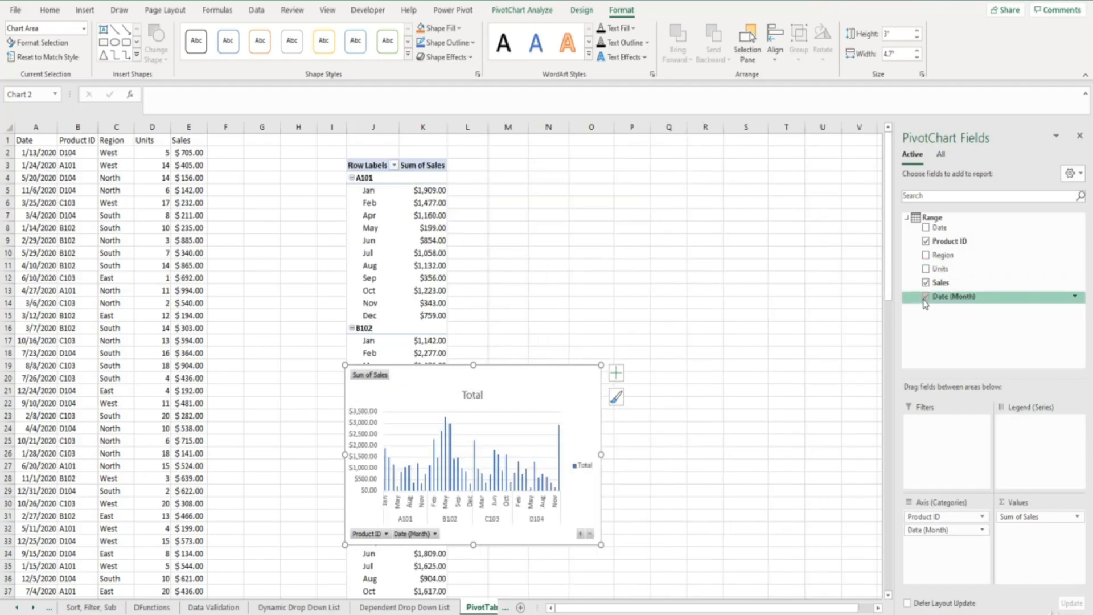
drag(944, 516, 1037, 425)
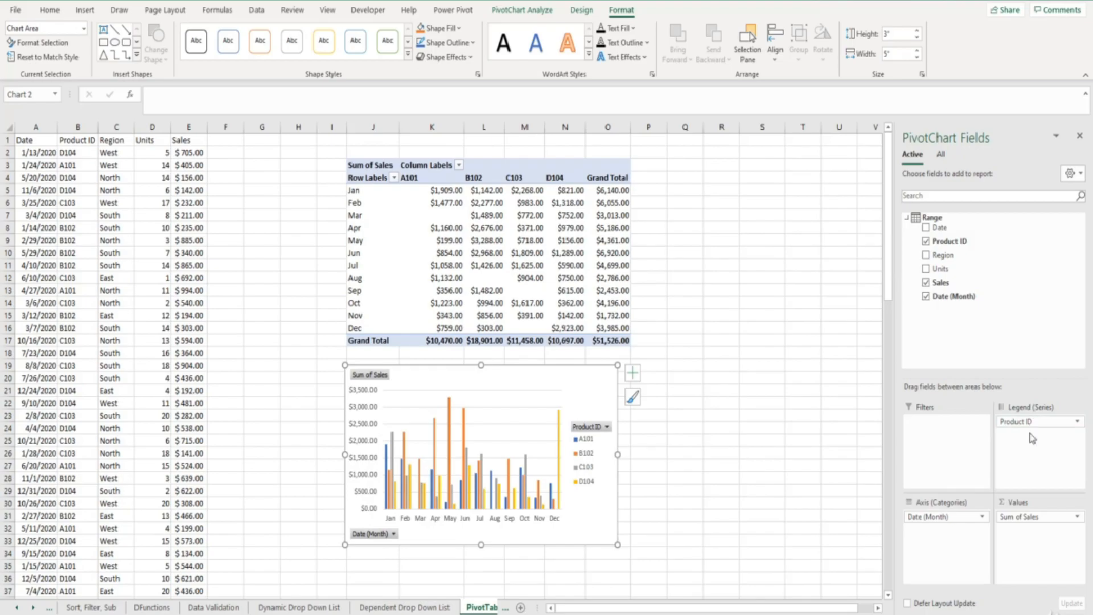
Step: Regroup the PivotTable's date row labels by Quarters only instead of Months
click(359, 242)
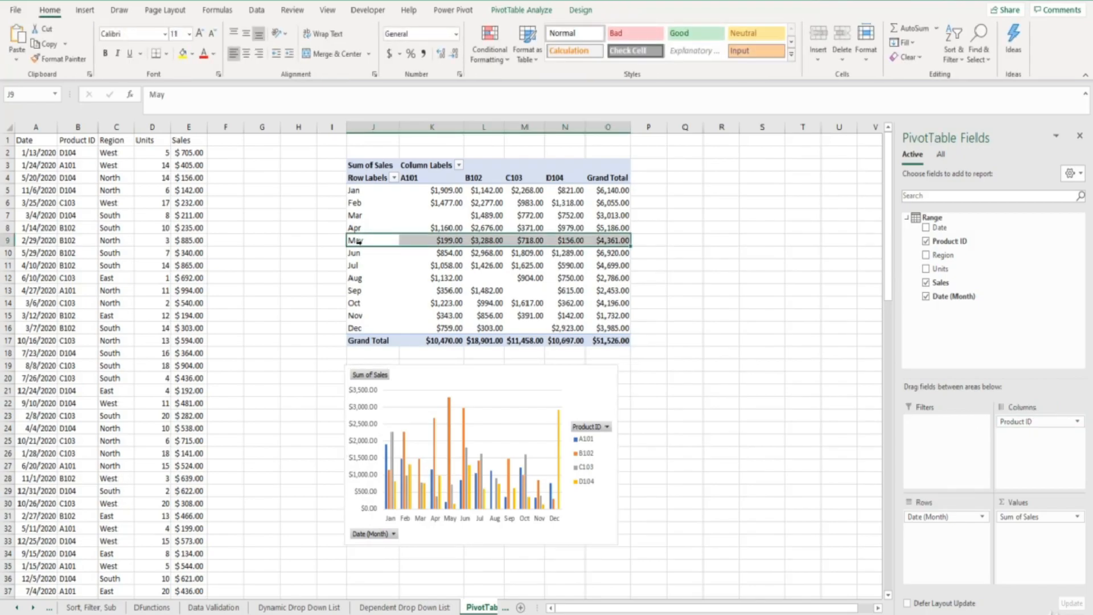
click(367, 228)
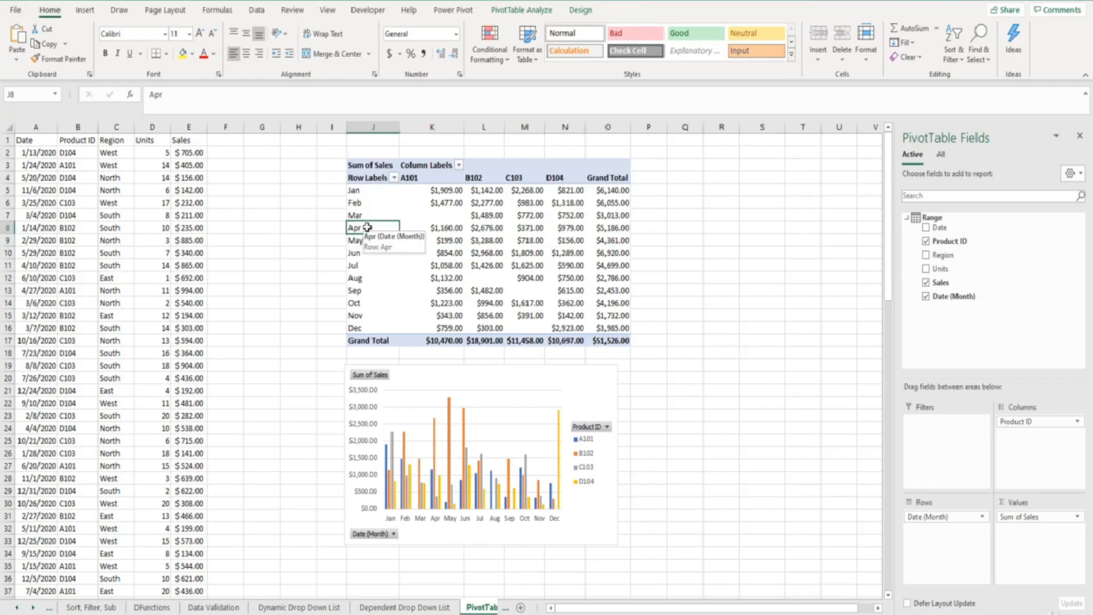
right_click(367, 228)
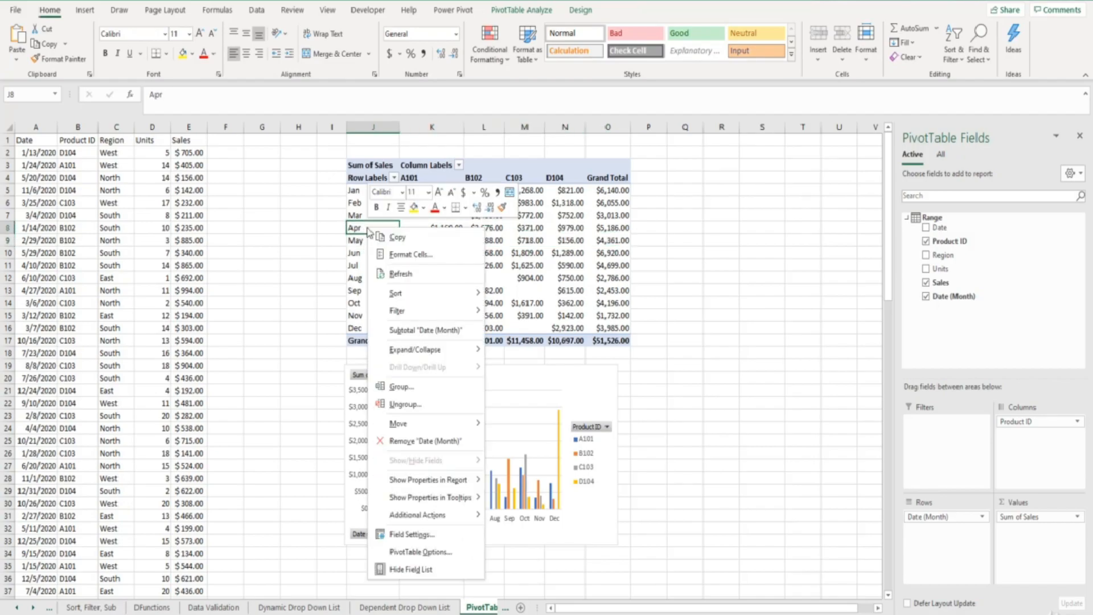
click(402, 387)
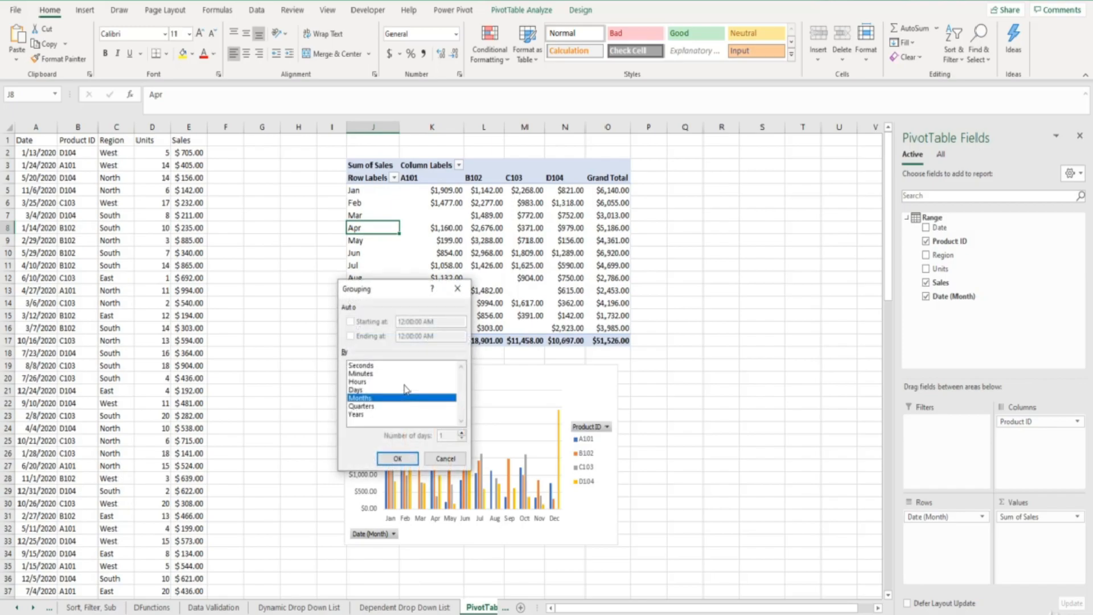
click(375, 406)
click(375, 401)
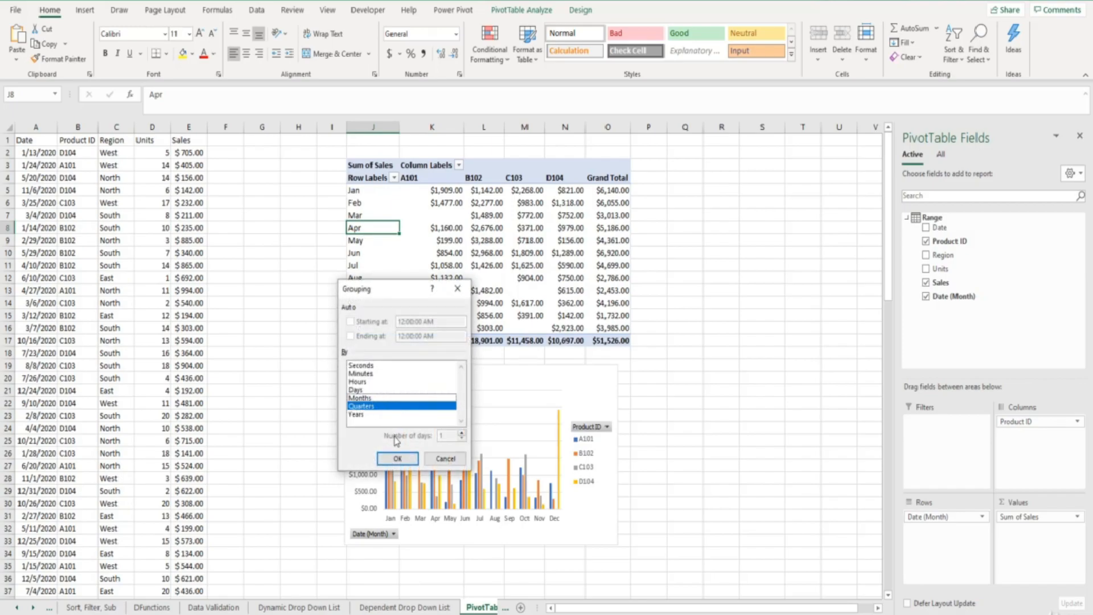
click(399, 458)
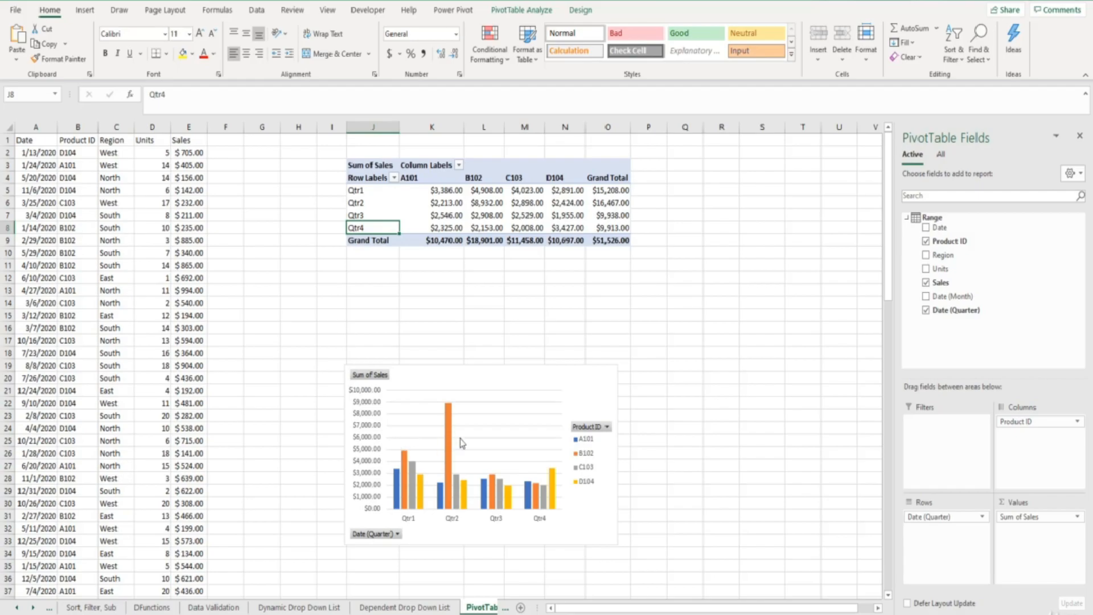
Step: Filter the PivotChart's Date (Quarter) axis to only Qtr1 and Qtr2
click(398, 535)
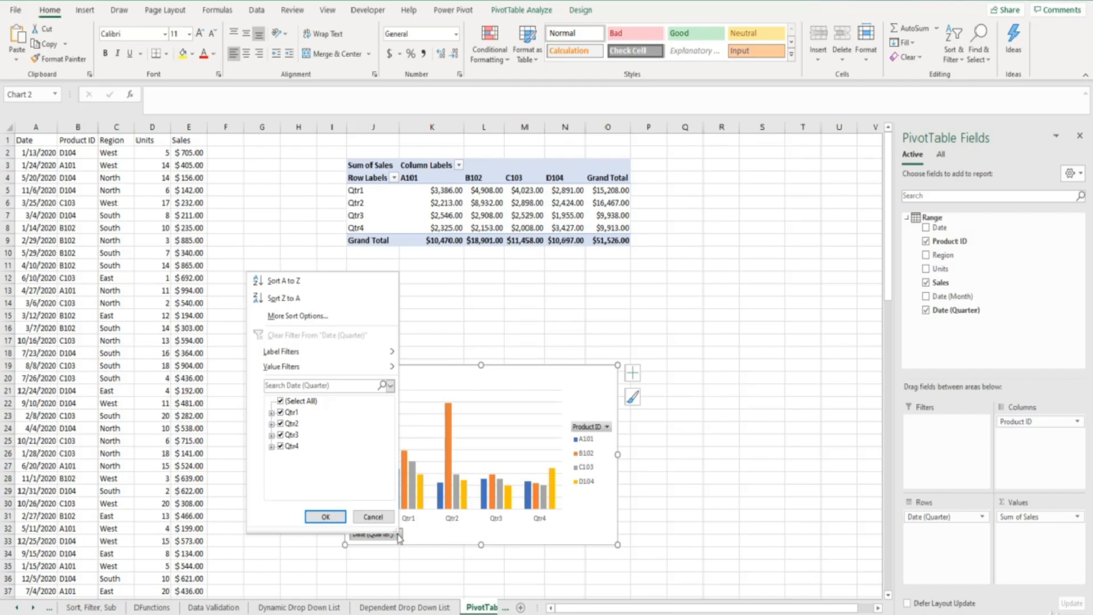
click(280, 402)
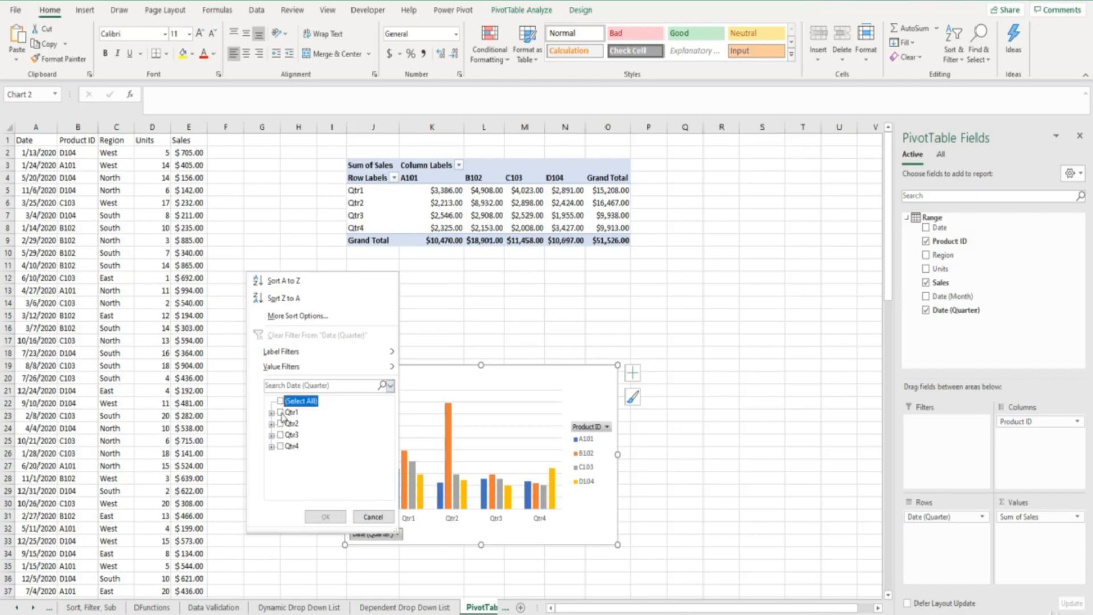
click(281, 413)
click(282, 423)
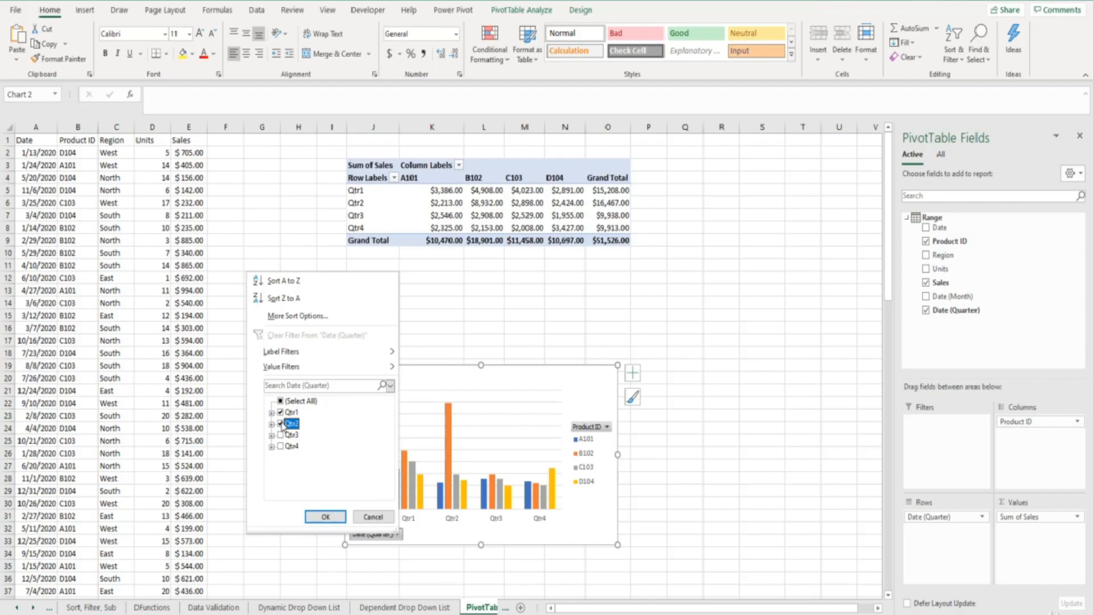
click(325, 516)
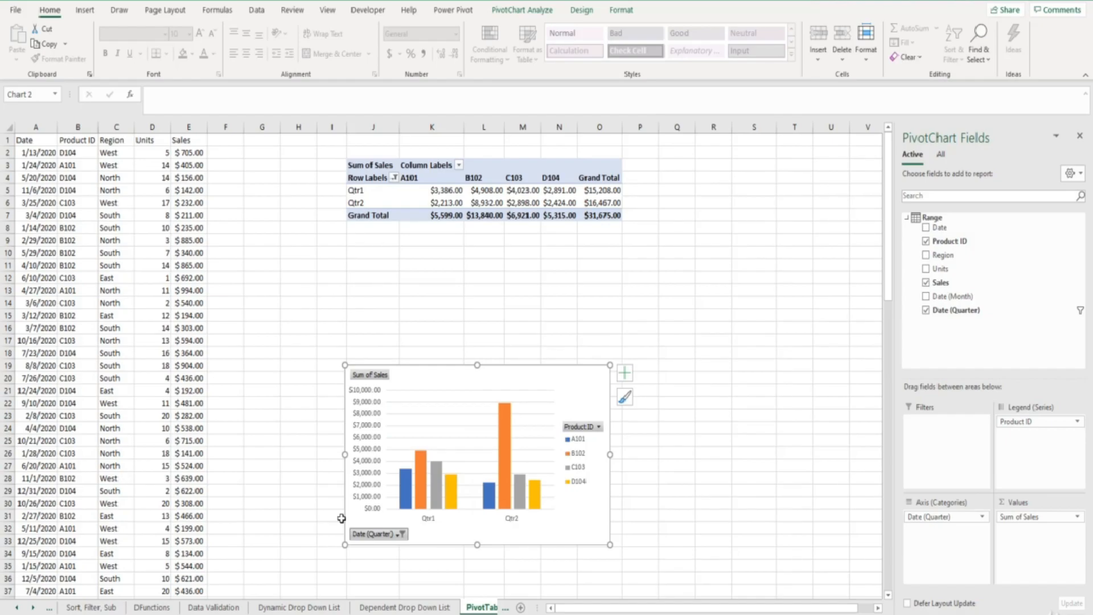
Step: Filter the PivotChart's Product ID legend to only A101 and B102
click(591, 427)
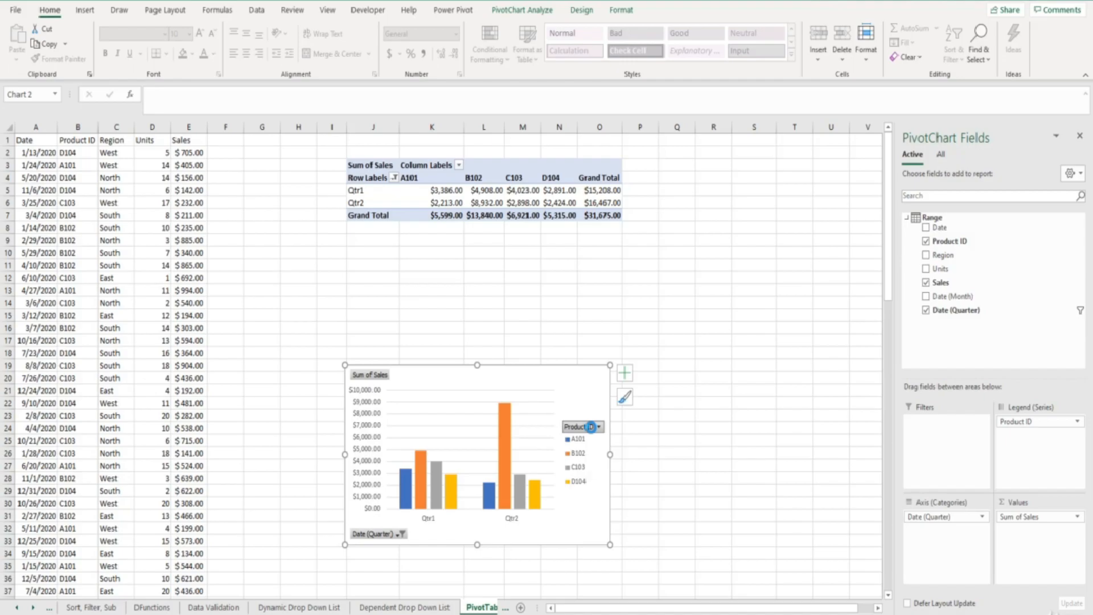
click(473, 328)
click(473, 340)
click(518, 410)
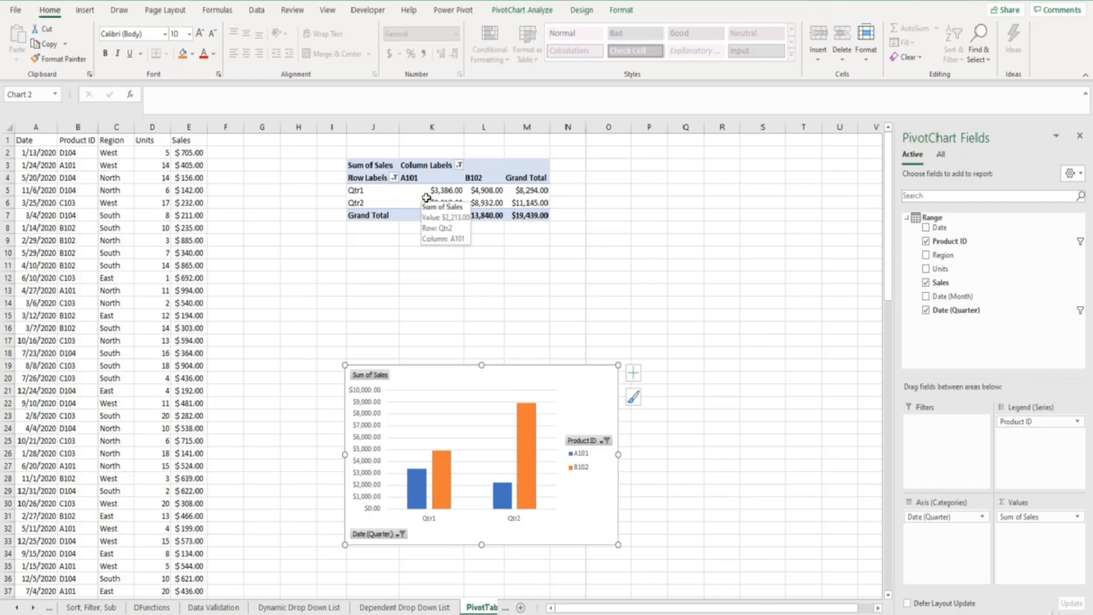
Step: Clear the Date (Quarter) and Product ID filters from the PivotTable
click(394, 178)
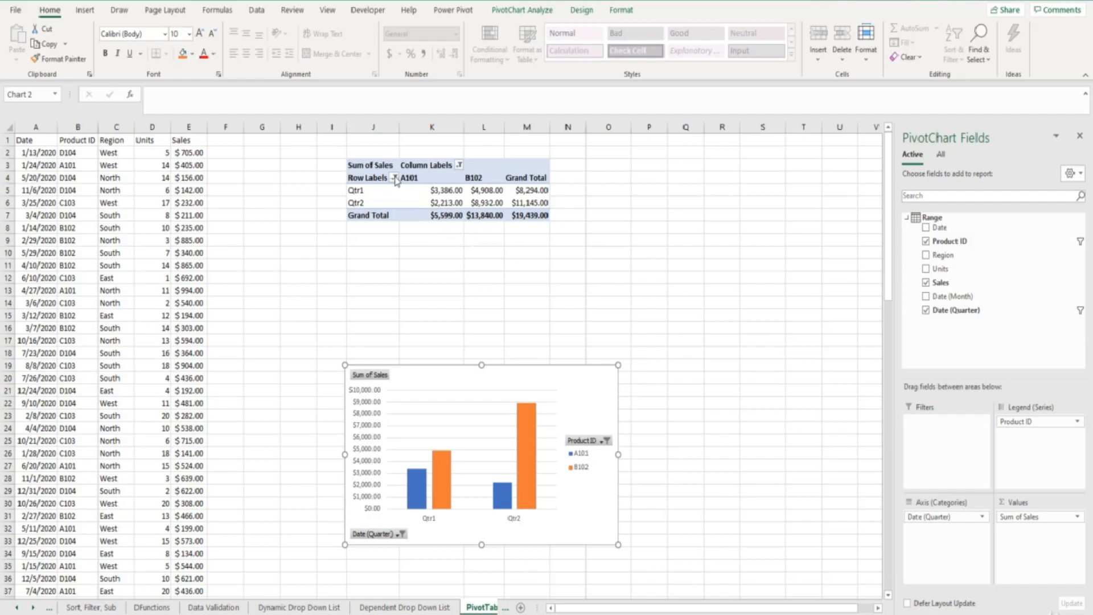
click(354, 247)
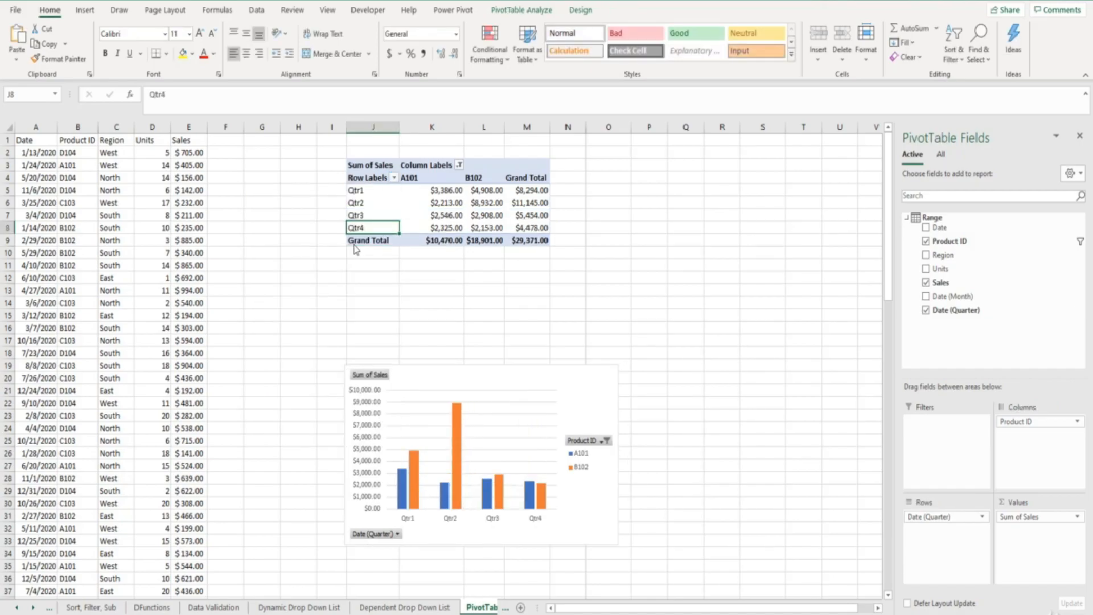
click(459, 164)
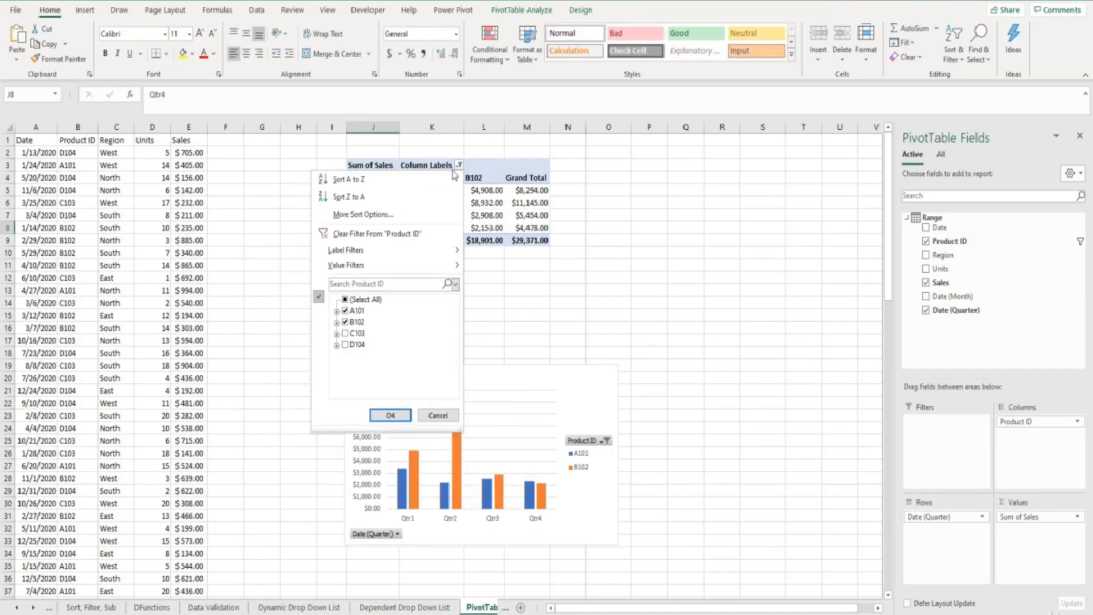
click(376, 234)
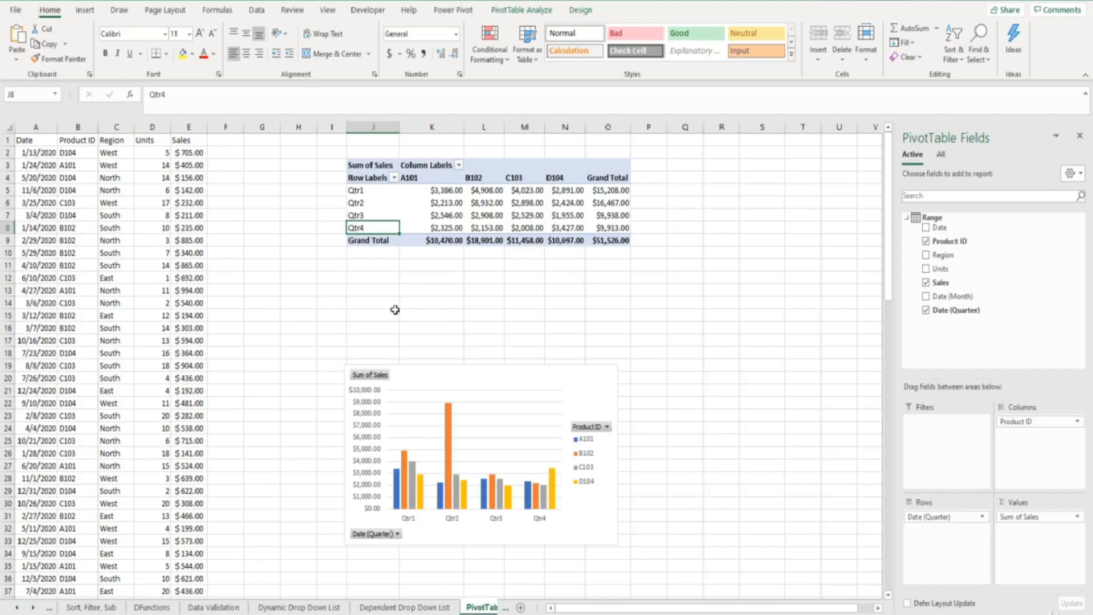
Step: Insert slicers for Region and Date (Month) and place them side by side to the right of the PivotChart, with Date (Month) nearest it
click(515, 11)
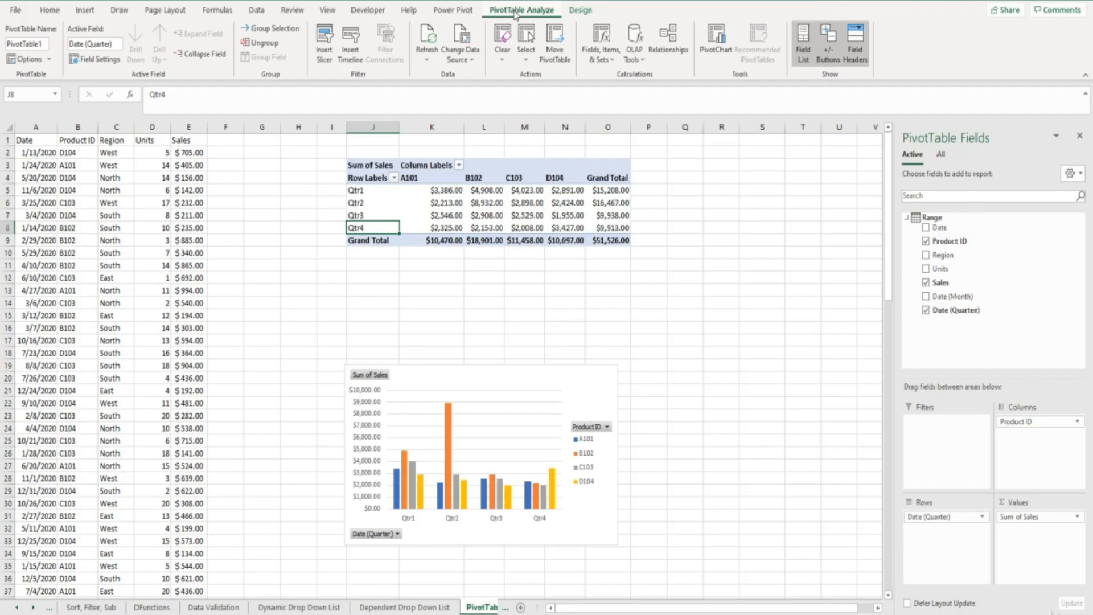
click(328, 37)
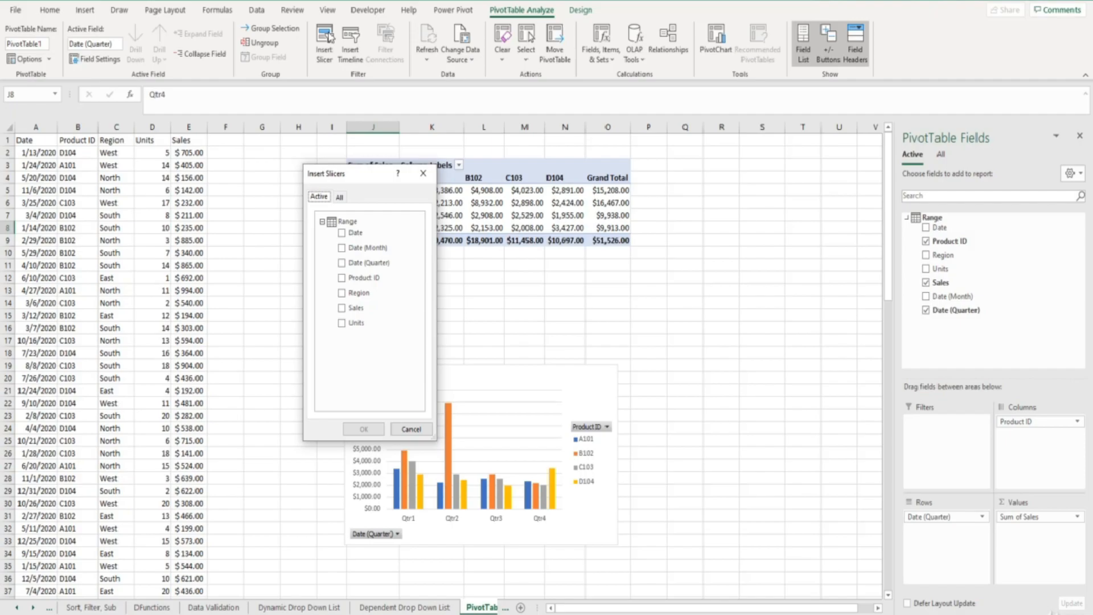
click(341, 293)
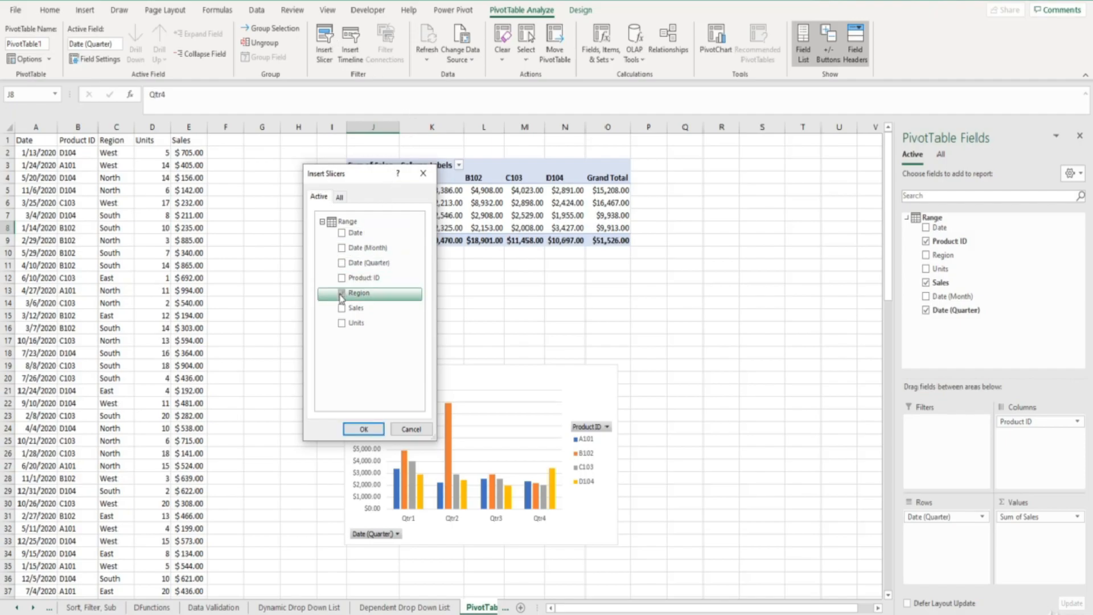
click(343, 248)
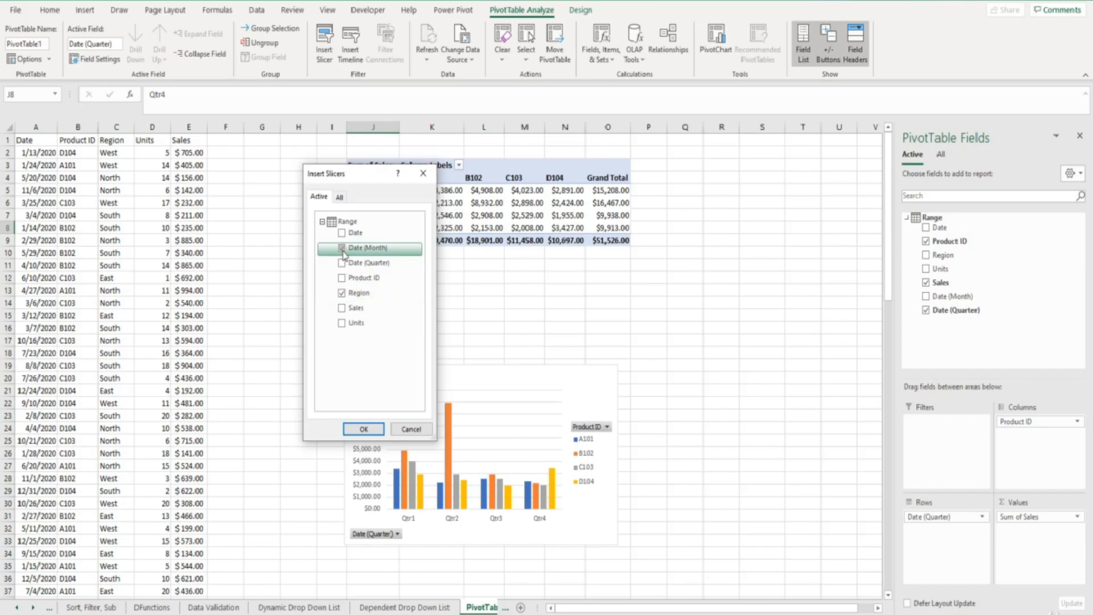
click(364, 429)
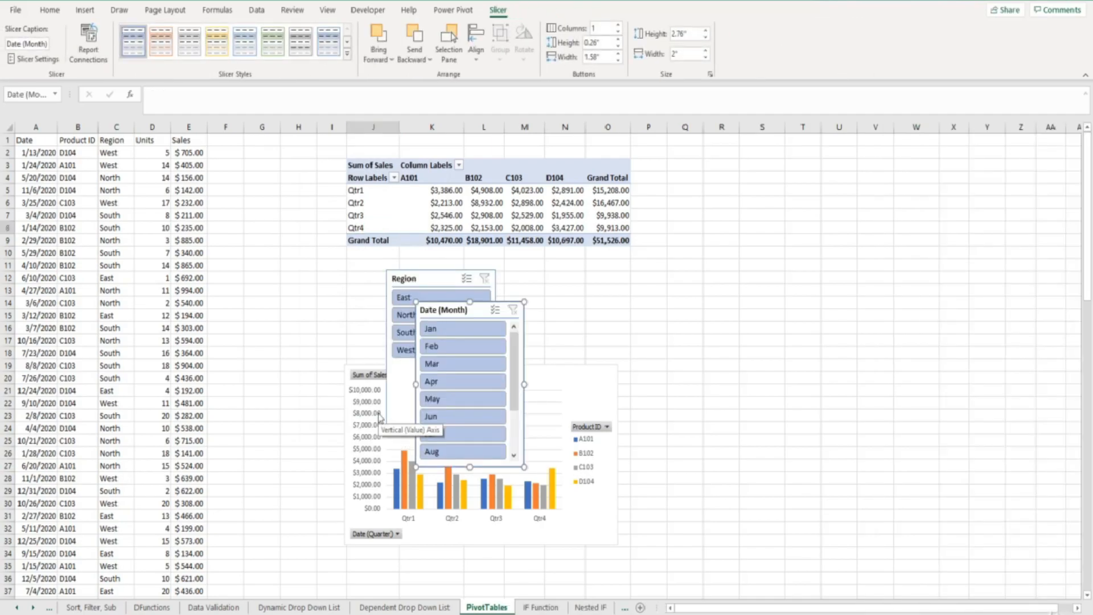
drag(444, 309, 662, 376)
drag(425, 279, 786, 377)
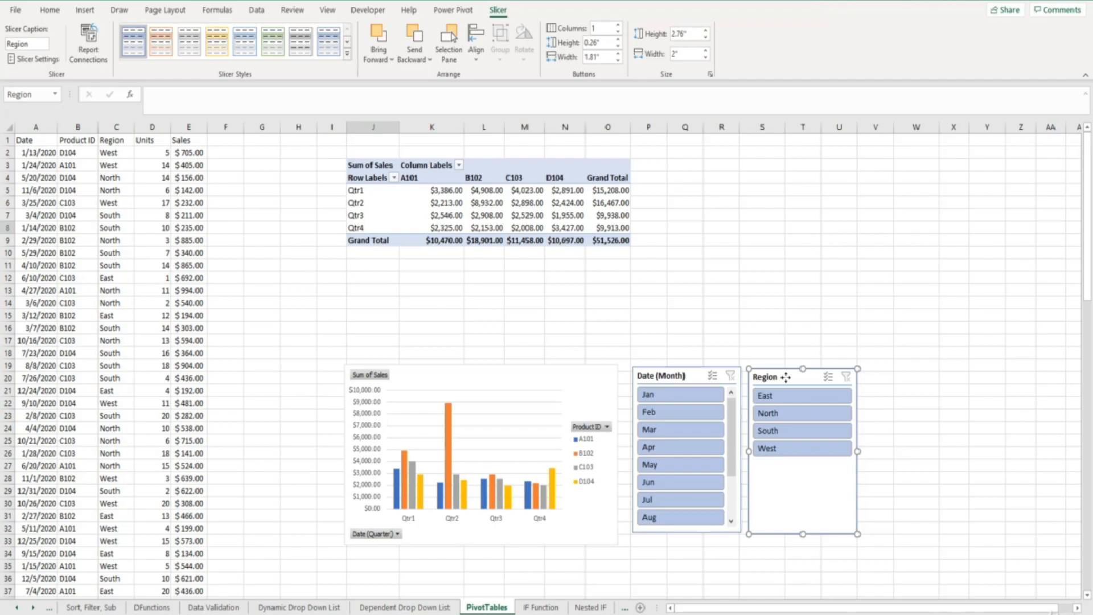
Step: Filter the PivotTable to the North and South regions with the Region slicer
click(790, 416)
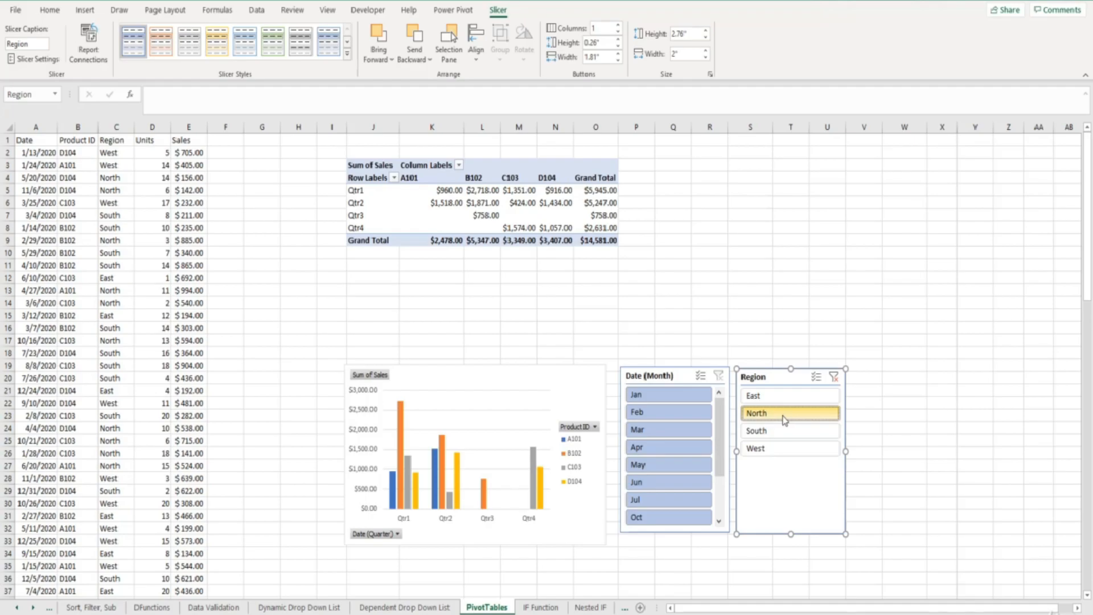
ctrl+click(784, 432)
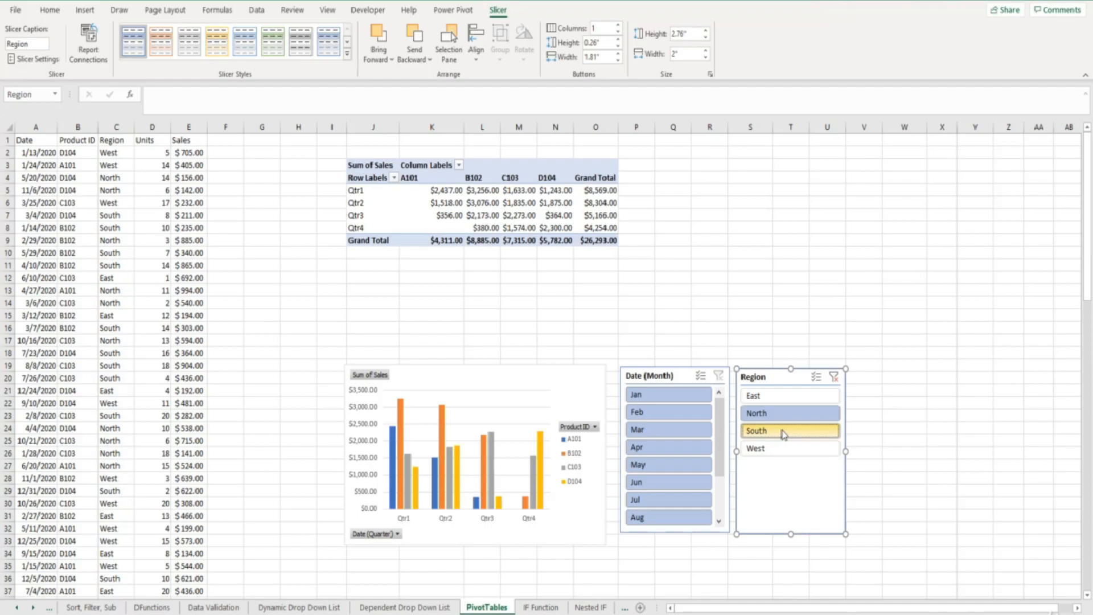
ctrl+click(783, 433)
Step: Limit the Date (Month) slicer to Jan through Jun, and clear the filters of both slicers
click(702, 396)
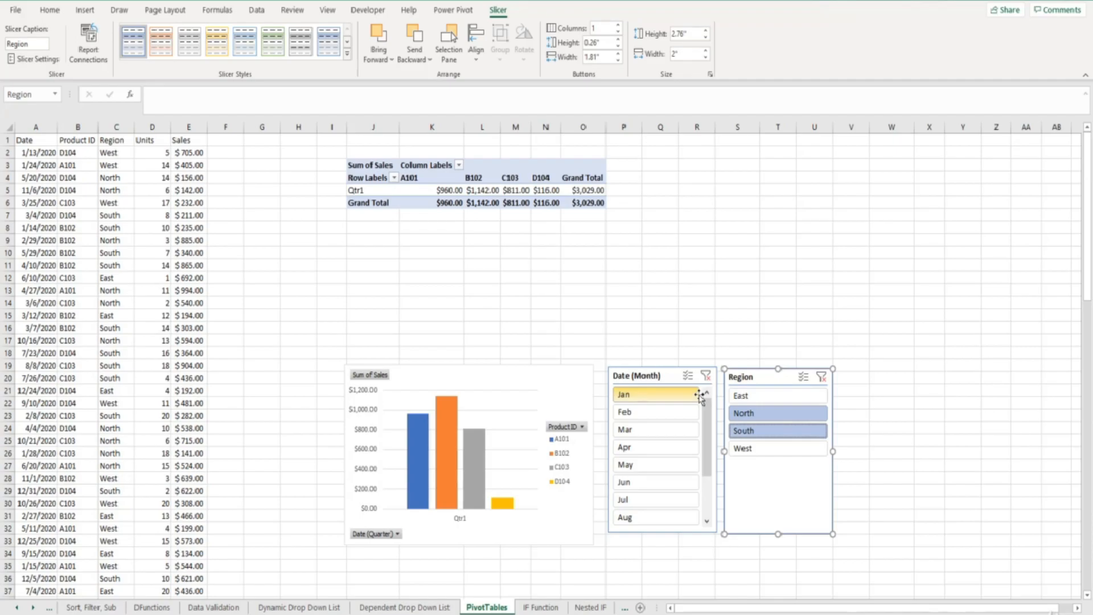
ctrl+click(690, 411)
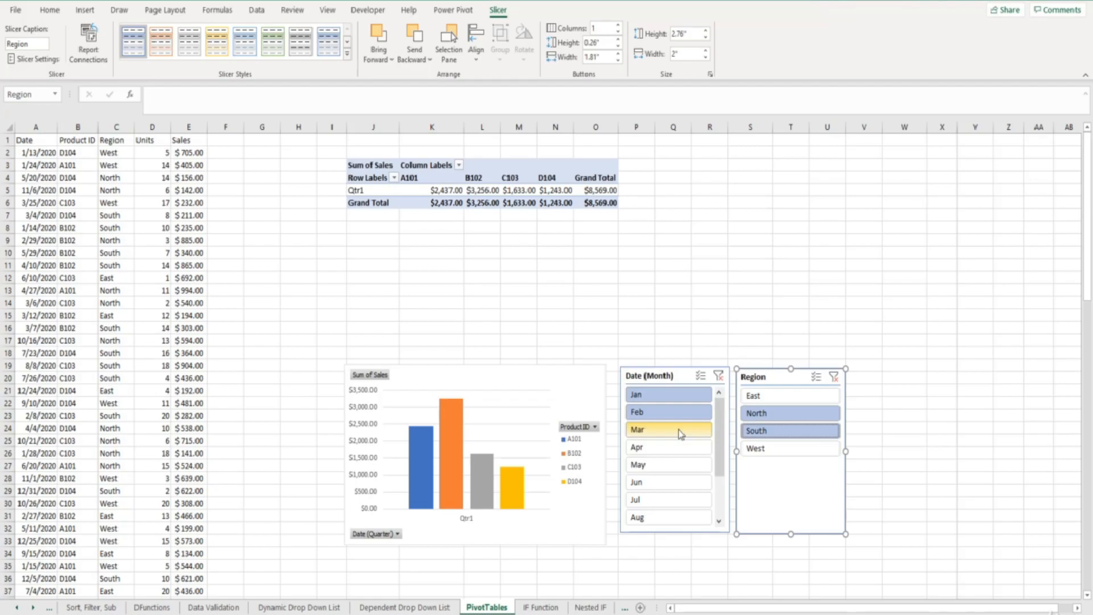
click(681, 434)
click(678, 447)
click(674, 464)
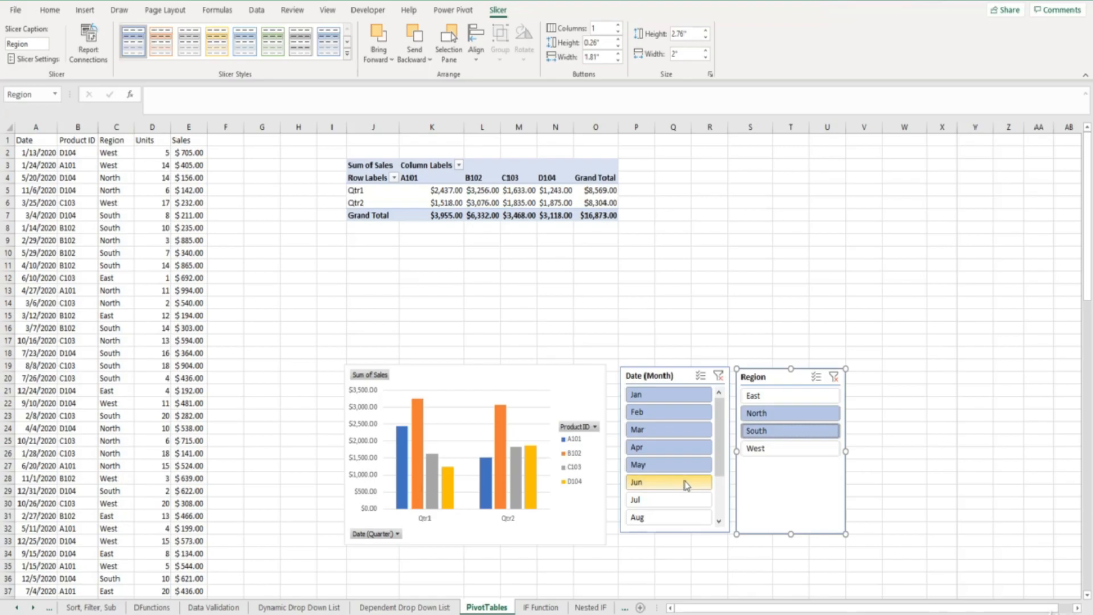
ctrl+click(687, 485)
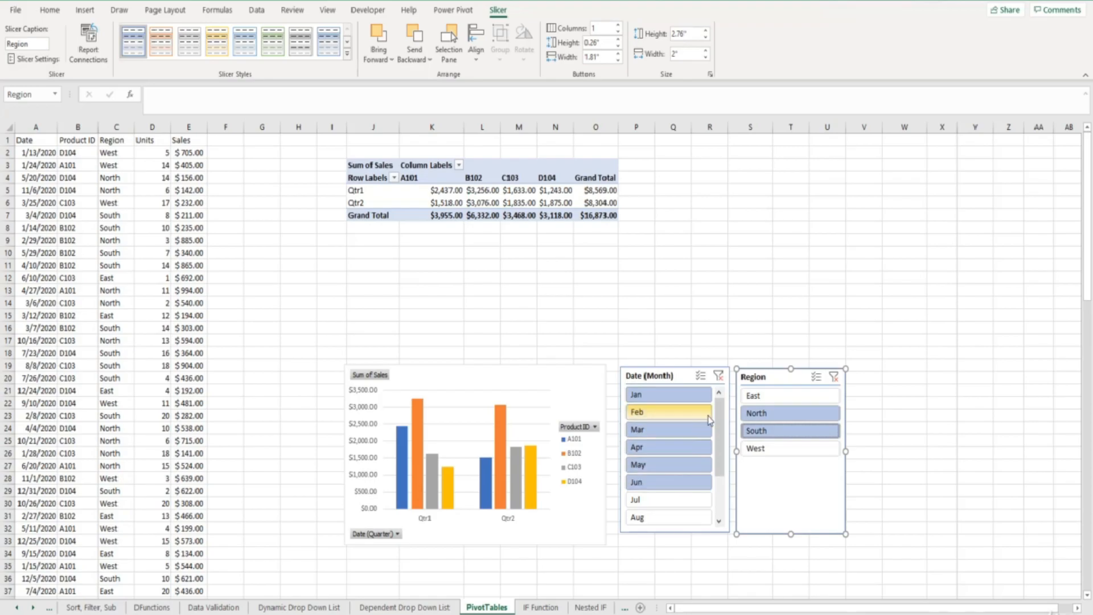
click(720, 378)
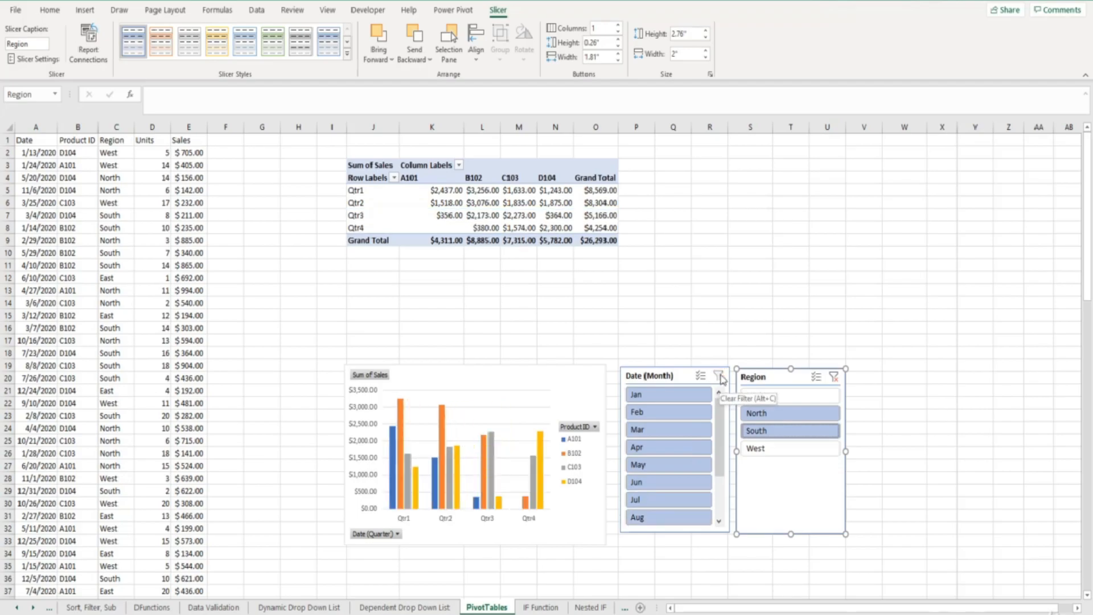
click(835, 378)
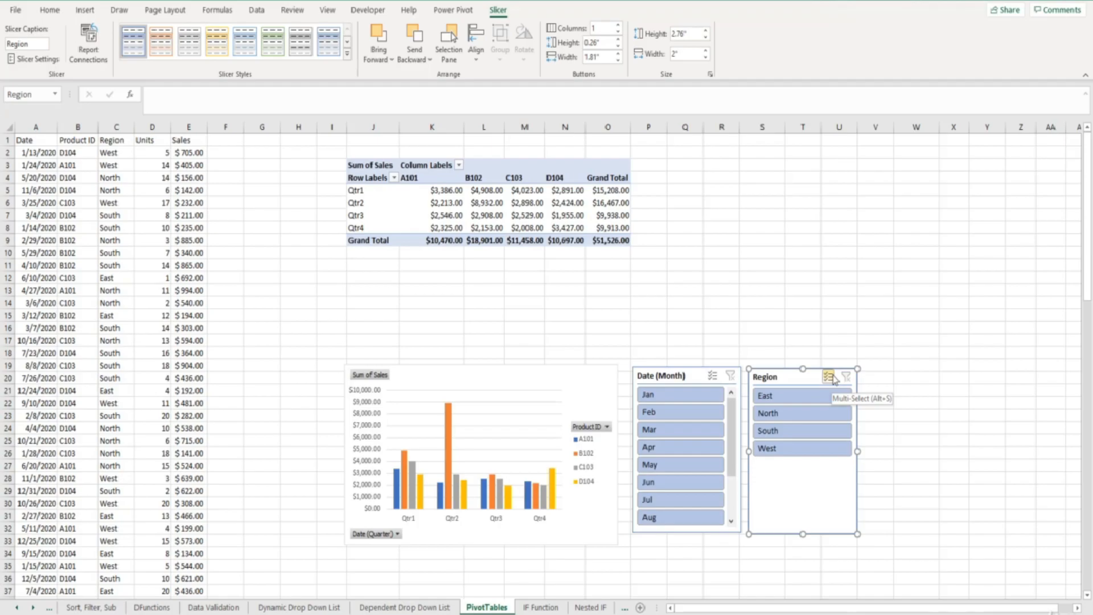
Step: Shorten the Region slicer to a height of about 1.64" and apply the blue slicer style from the Dark group
drag(806, 534, 807, 467)
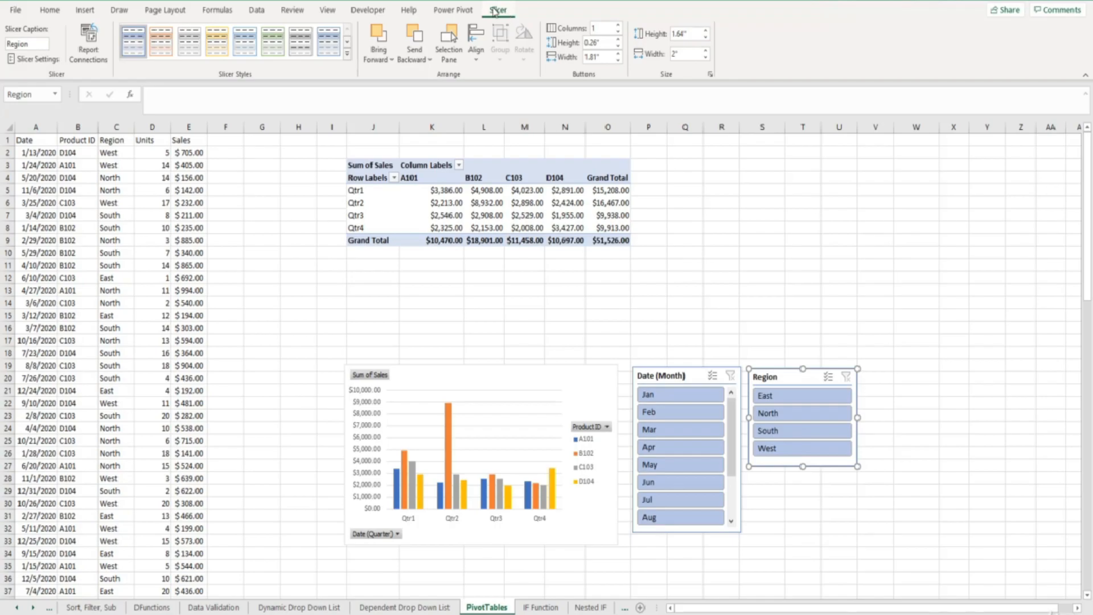
click(346, 54)
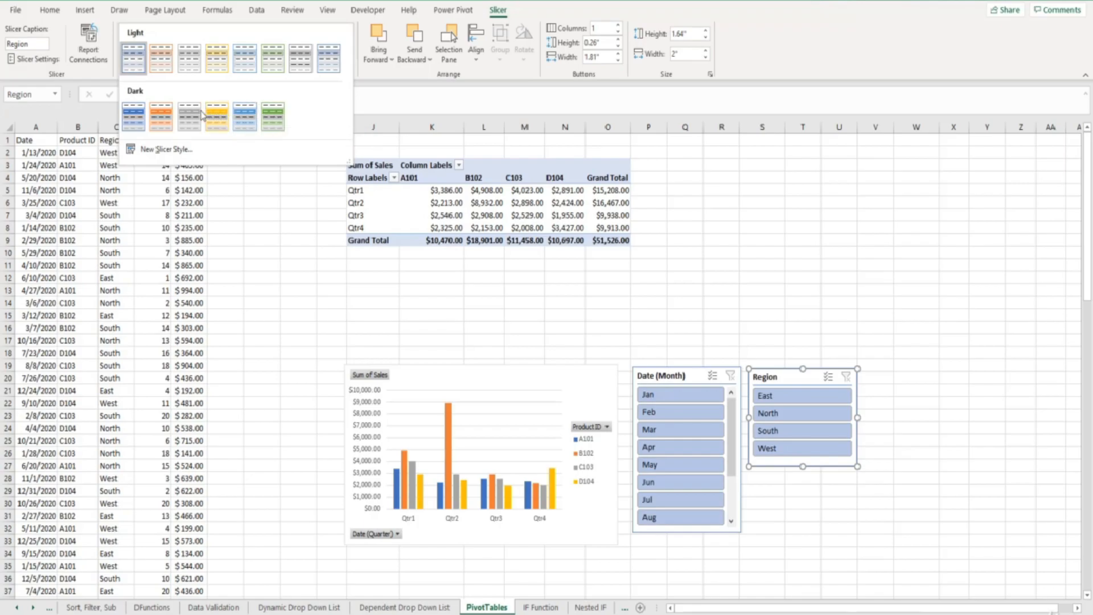
click(134, 118)
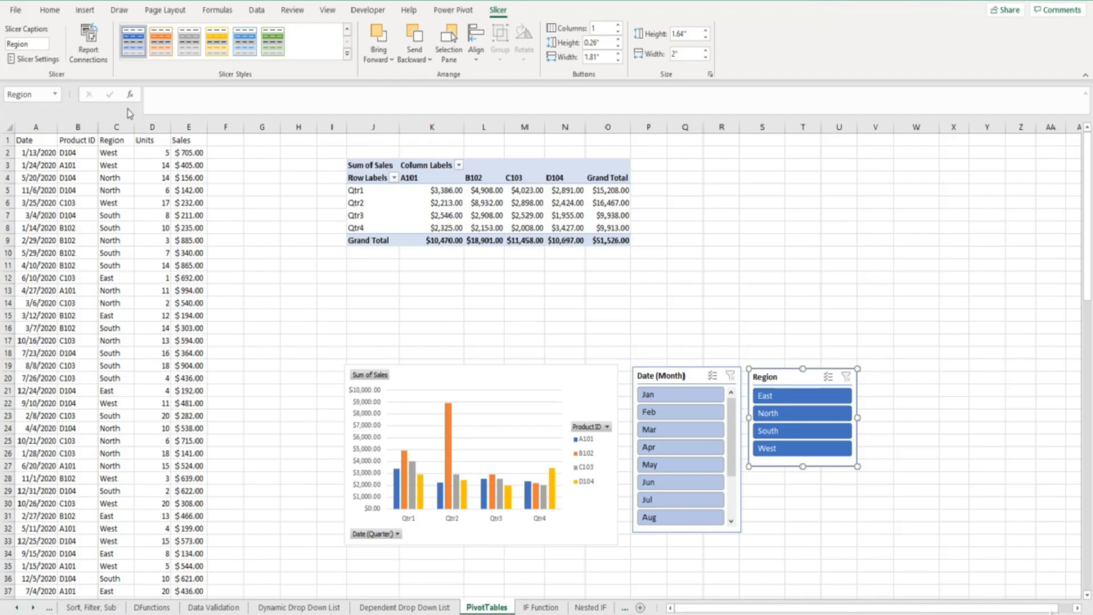